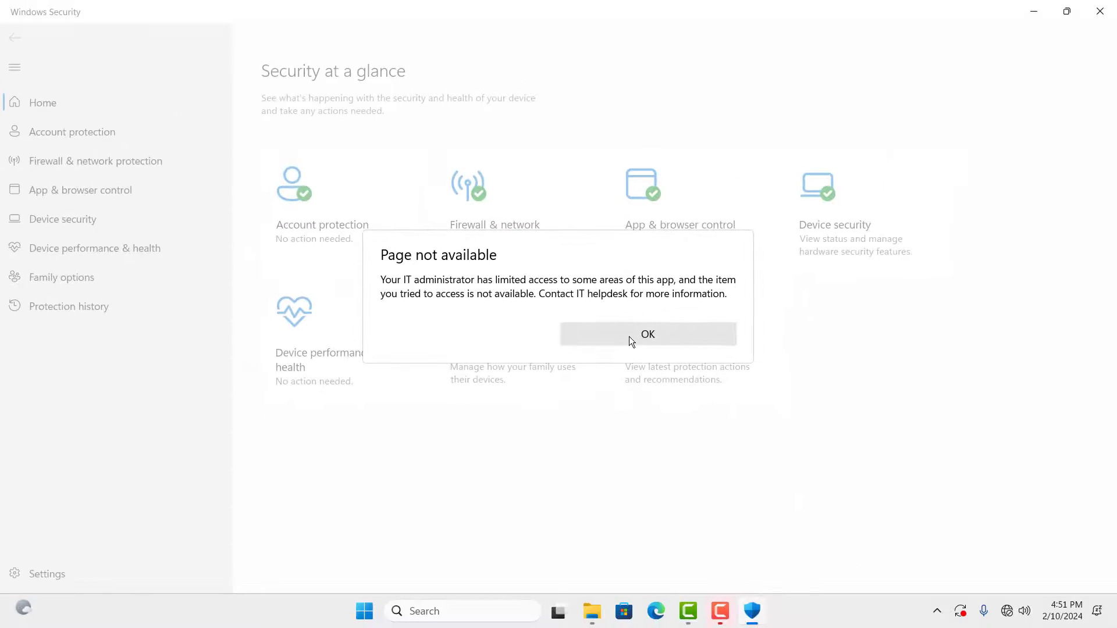
- Dismiss the 'Page not available' warning in Windows Security
{"action": "left_click", "coordinate": [630, 336]}
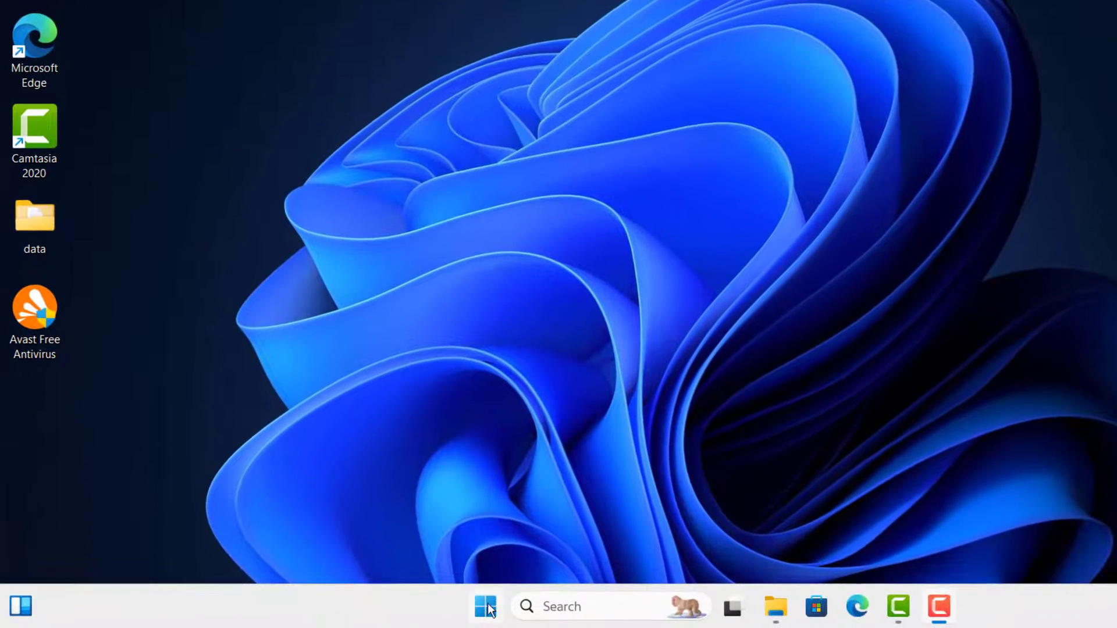
- Run GPEDIT.MSC from the Run dialog to launch the Local Group Policy Editor
{"action": "right_click", "coordinate": [441, 607]}
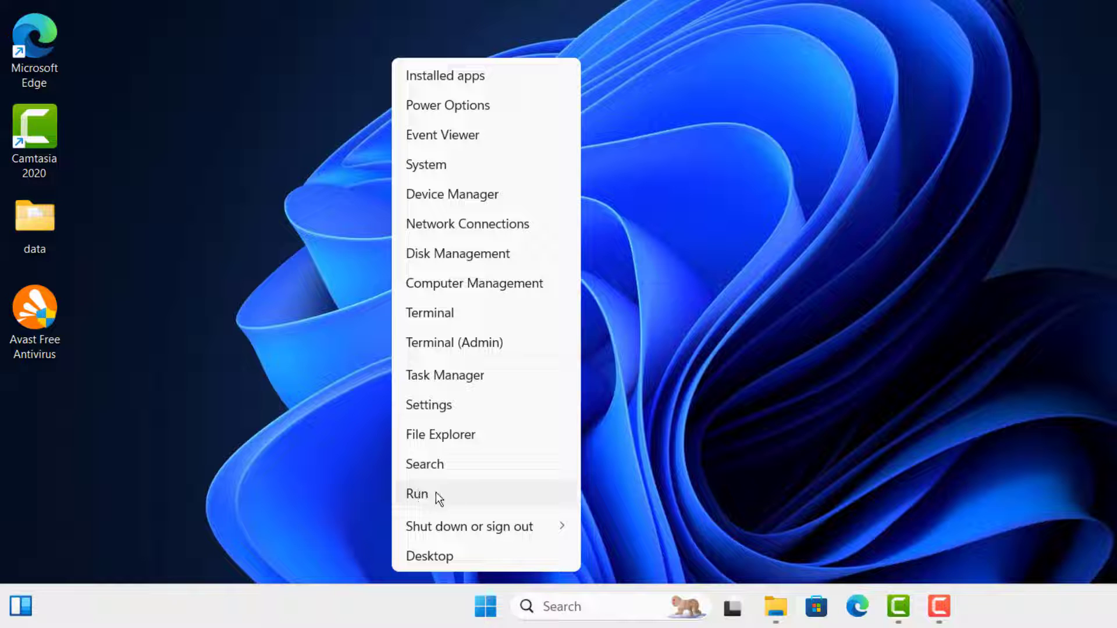
{"action": "left_click", "coordinate": [434, 495]}
{"action": "type", "text": "G"}
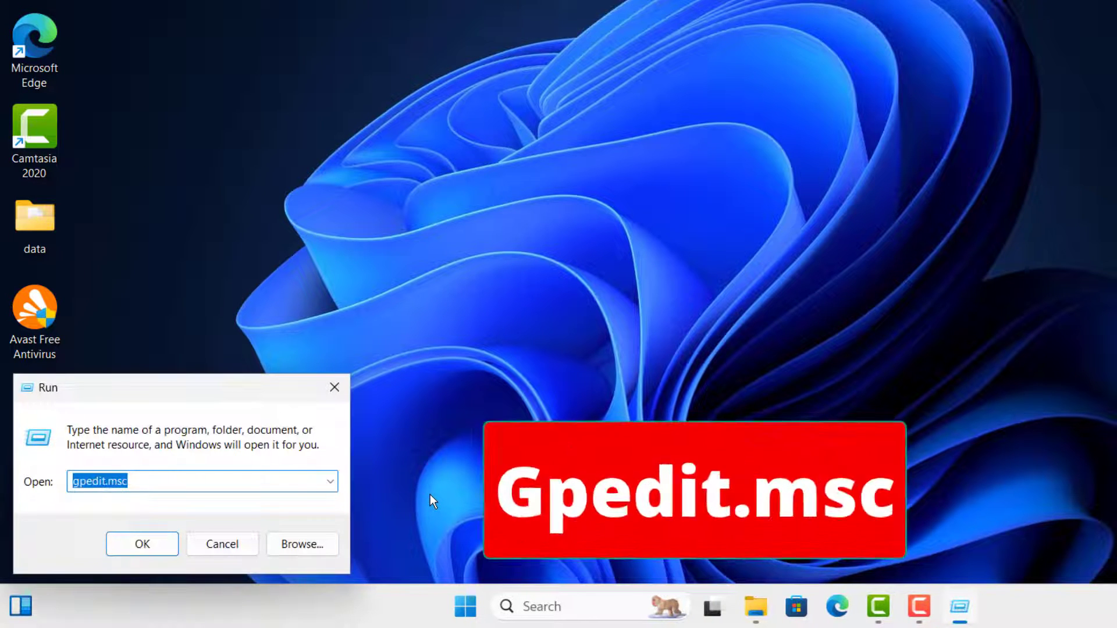
{"action": "type", "text": "PEDIT.M"}
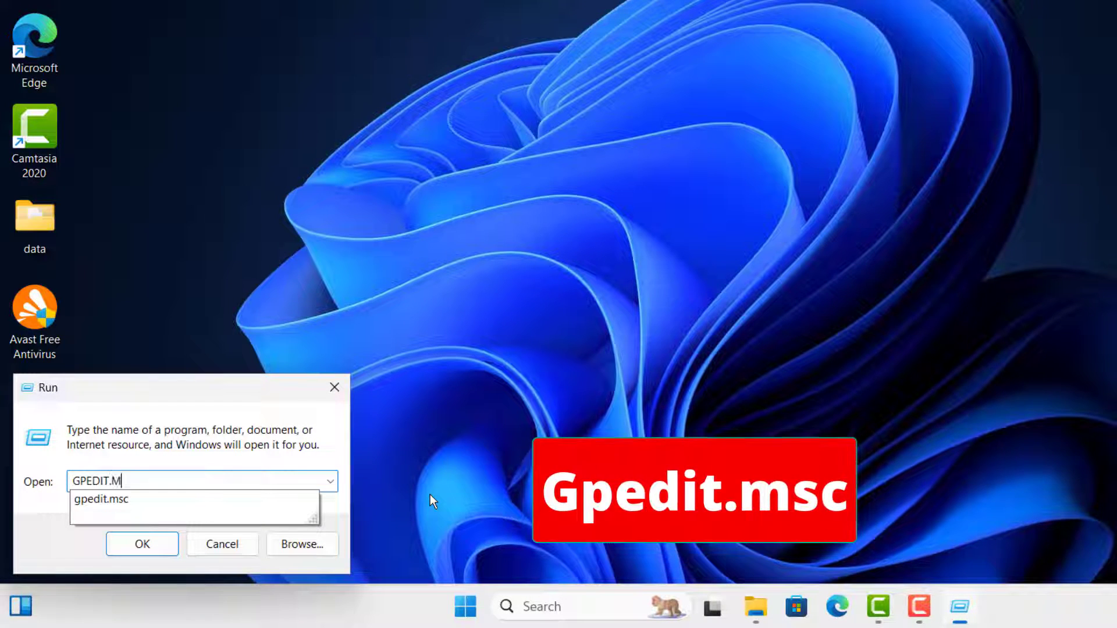
{"action": "type", "text": "SC"}
{"action": "key", "text": "Return"}
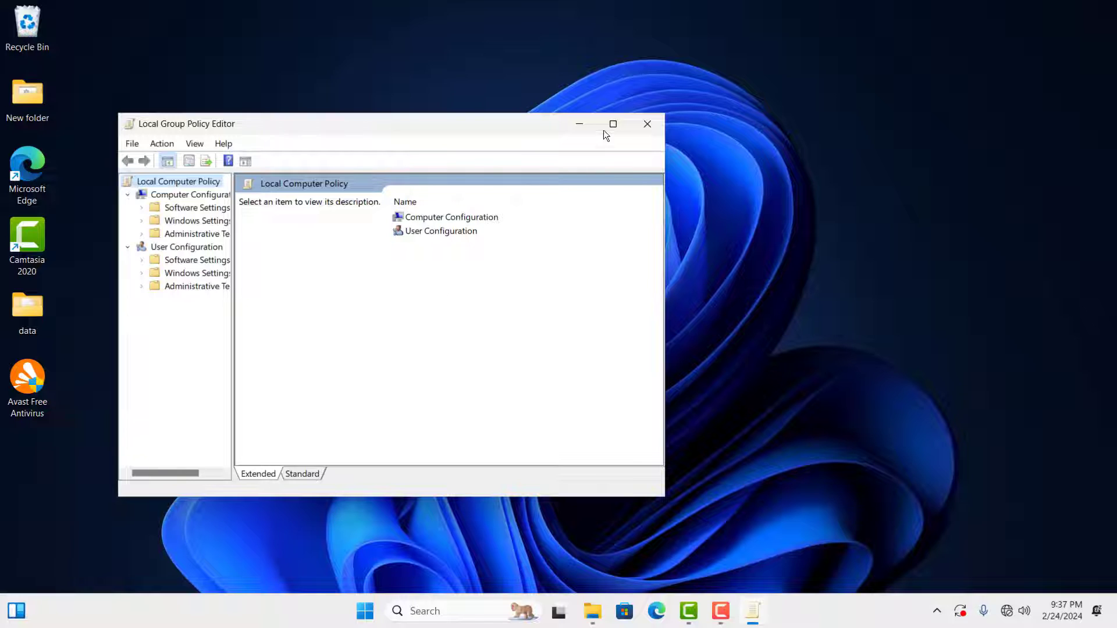
- Maximize the editor and browse Computer Configuration > Administrative Templates > Windows Components > Windows Security > Virus and threat protection
{"action": "left_click", "coordinate": [607, 126]}
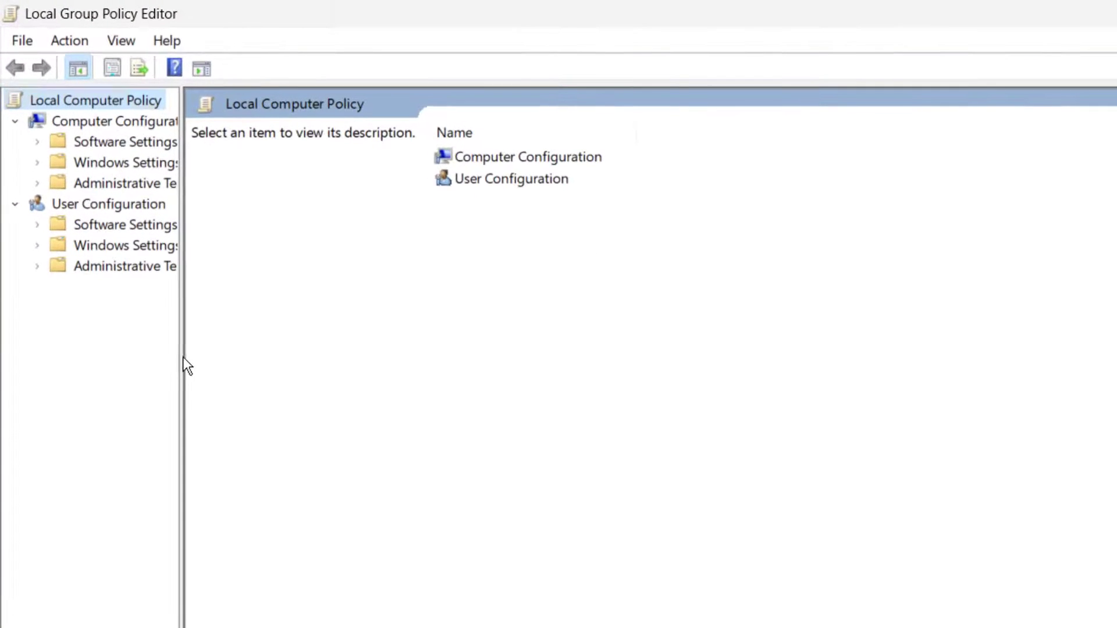
{"action": "left_click_drag", "start_coordinate": [157, 314], "coordinate": [291, 332]}
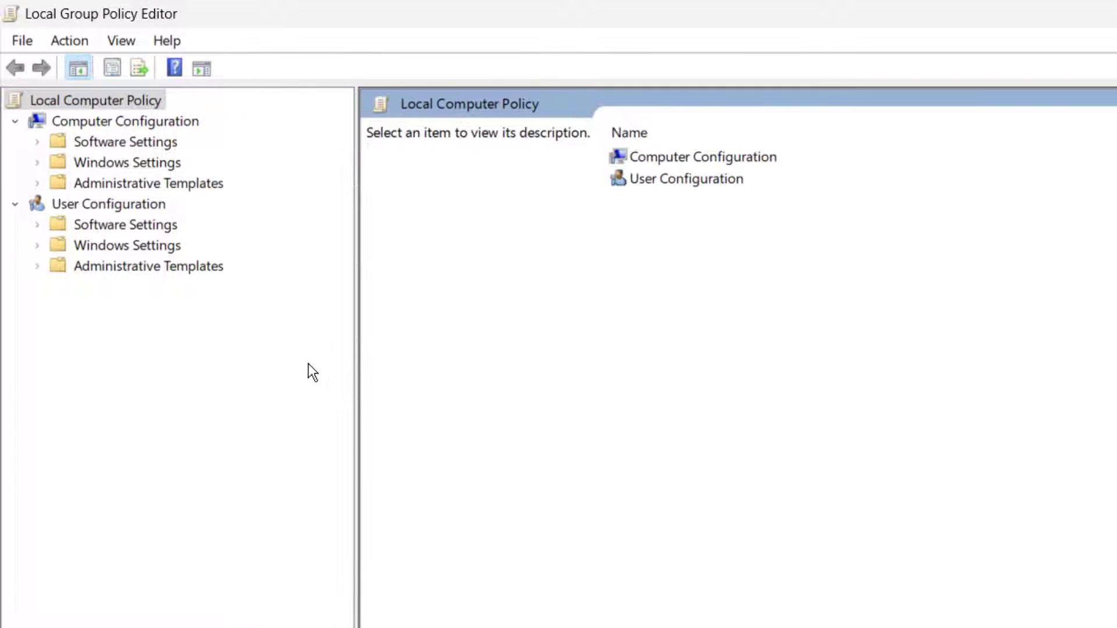
{"action": "left_click", "coordinate": [149, 123]}
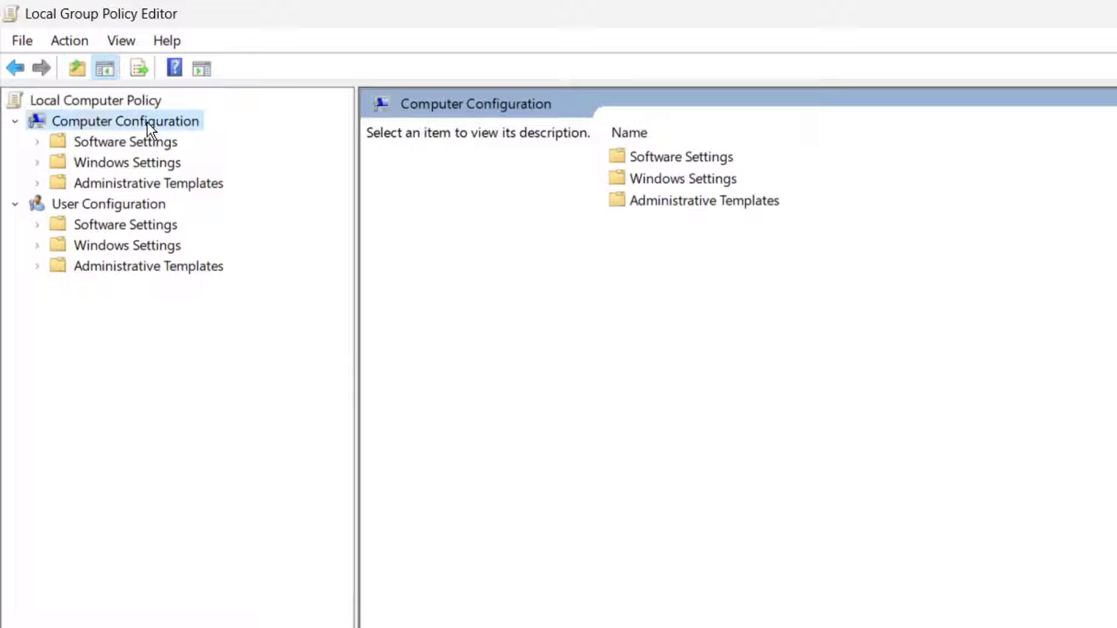
{"action": "double_click", "coordinate": [128, 182]}
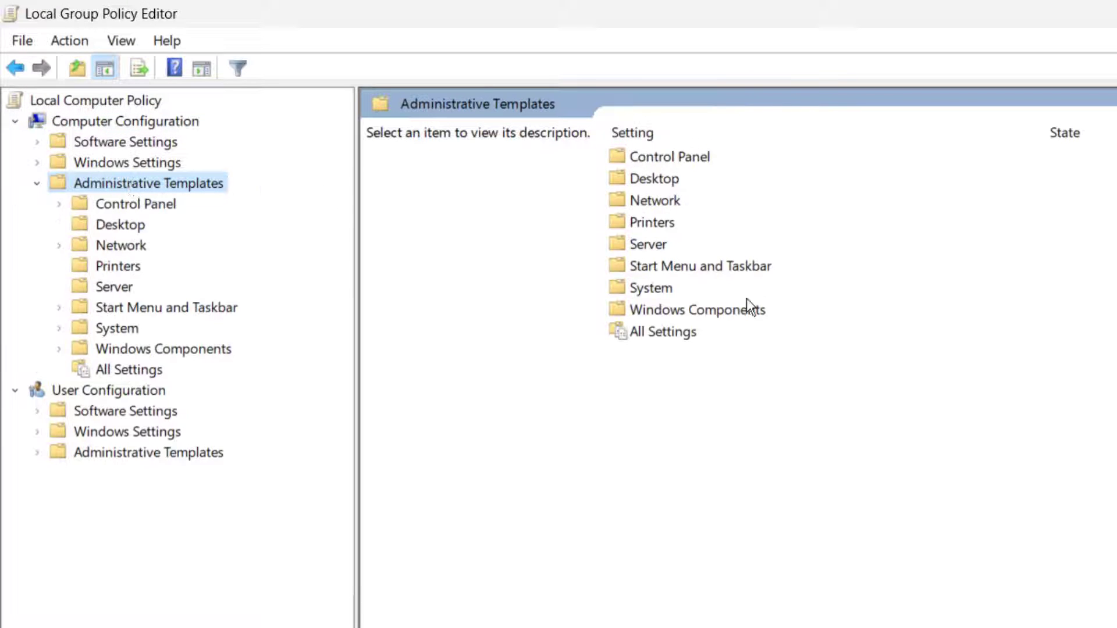
{"action": "double_click", "coordinate": [675, 311]}
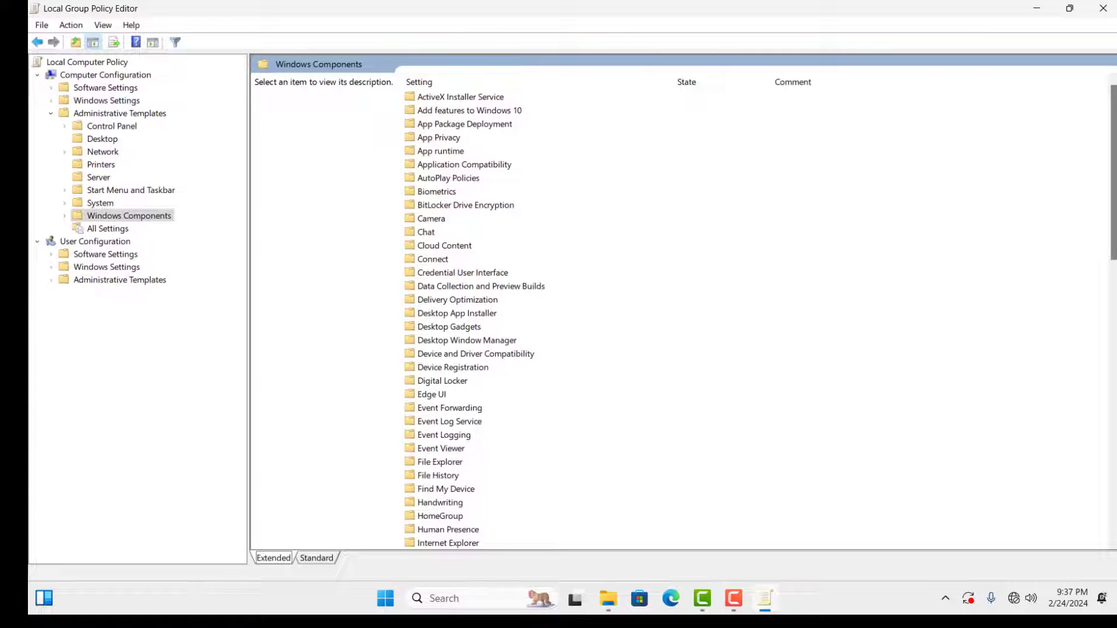
{"action": "left_click_drag", "start_coordinate": [1113, 171], "coordinate": [1100, 462]}
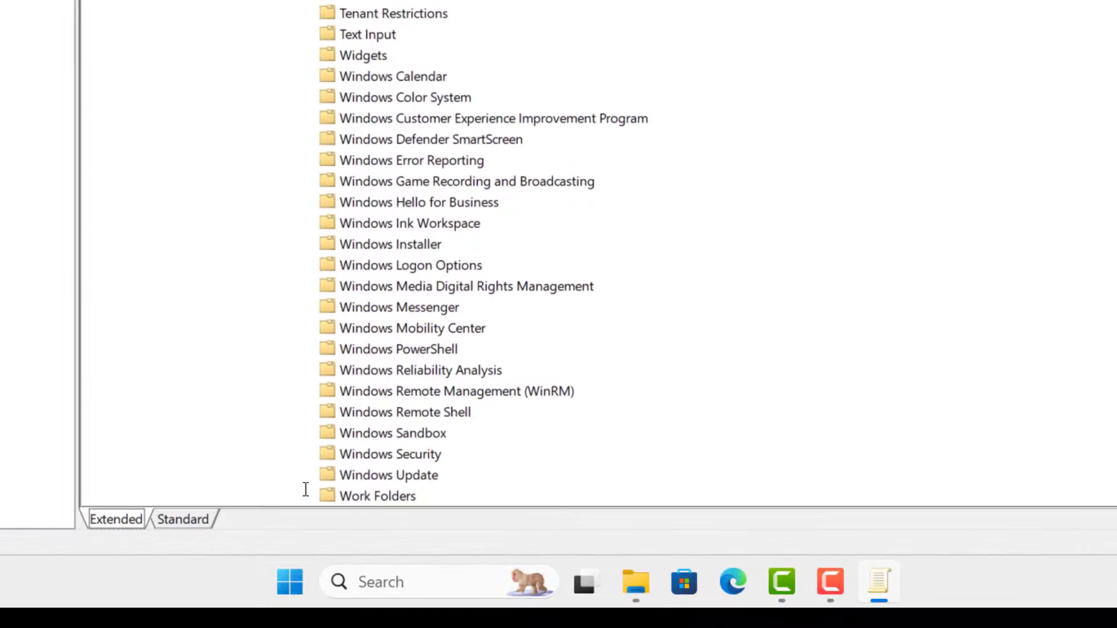
{"action": "left_click", "coordinate": [444, 516]}
{"action": "double_click", "coordinate": [386, 457]}
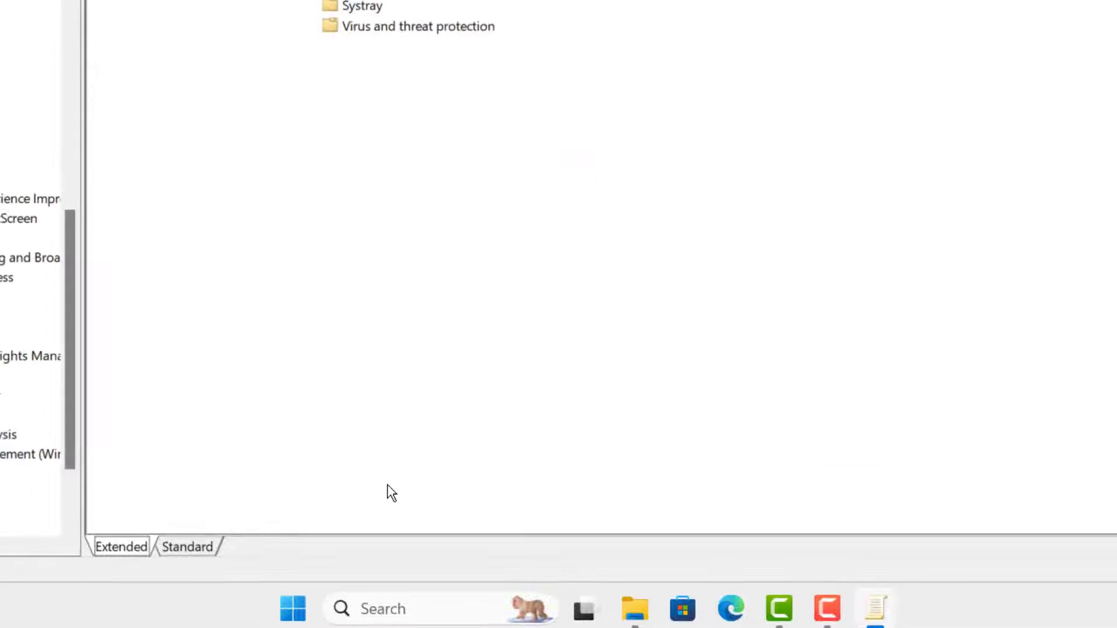
{"action": "left_click", "coordinate": [416, 268]}
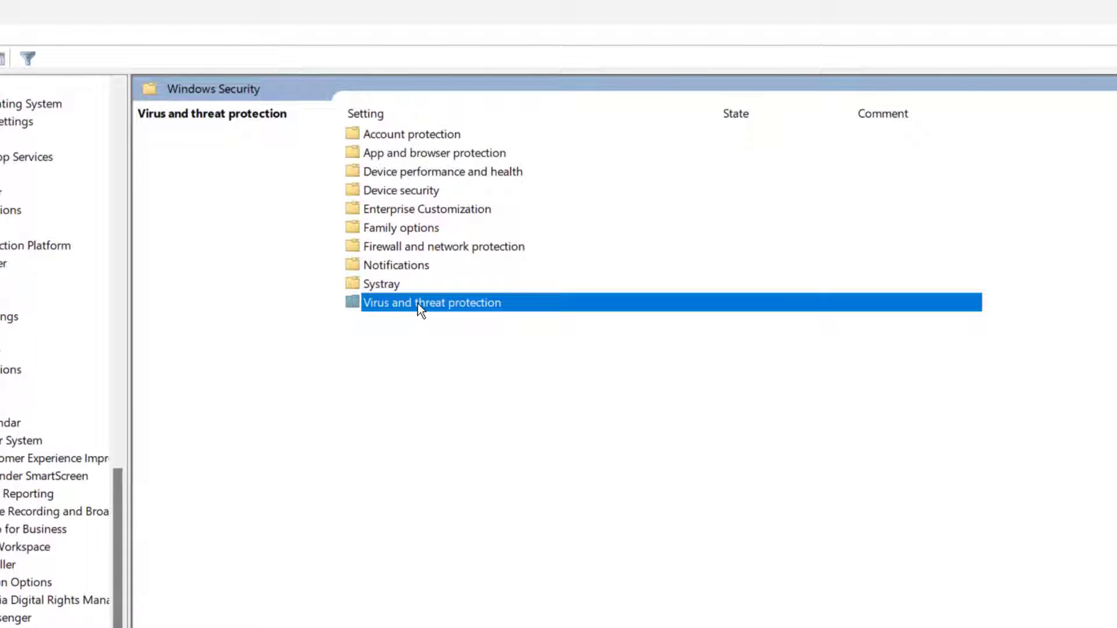
{"action": "double_click", "coordinate": [417, 303]}
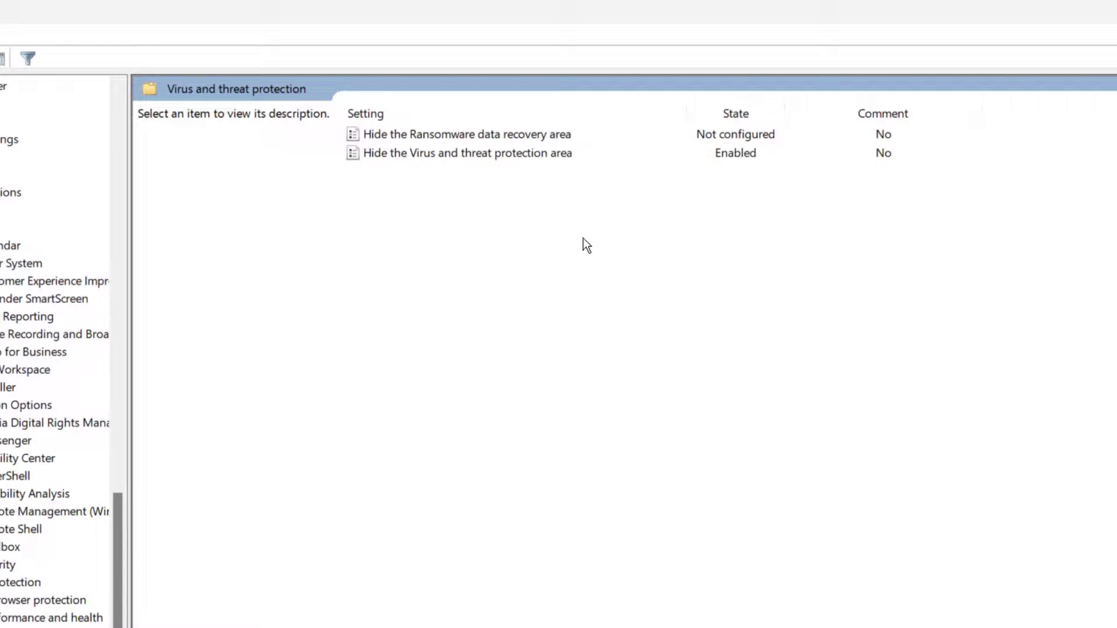
- Set 'Hide the Virus and threat protection area' to Not Configured, applying and confirming the change
{"action": "double_click", "coordinate": [469, 156]}
{"action": "left_click_drag", "start_coordinate": [211, 34], "coordinate": [569, 93]}
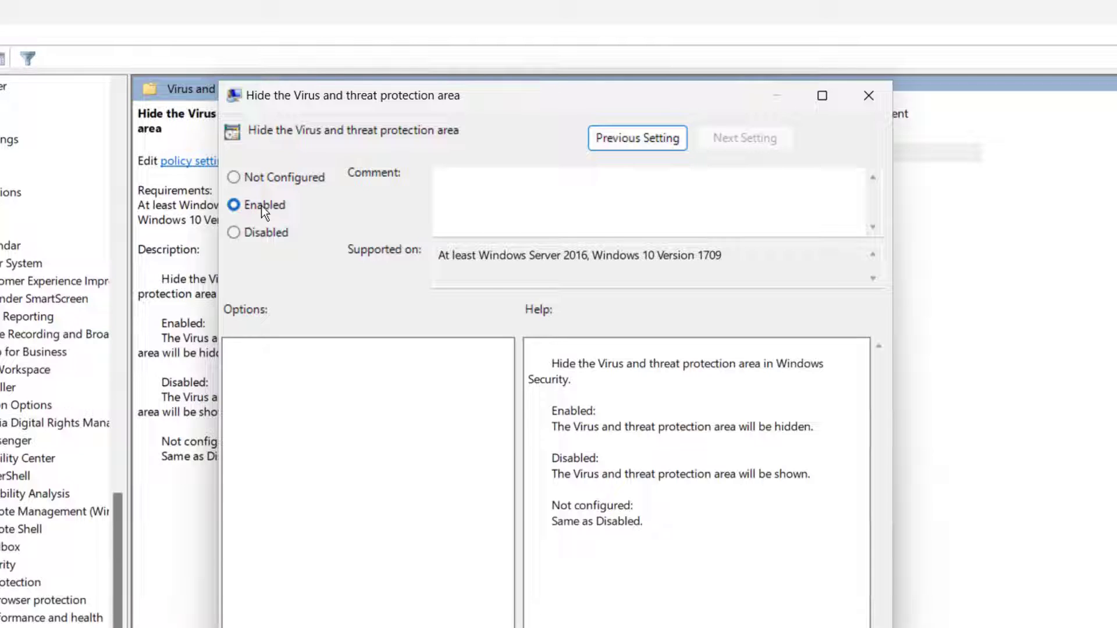
{"action": "left_click", "coordinate": [235, 177]}
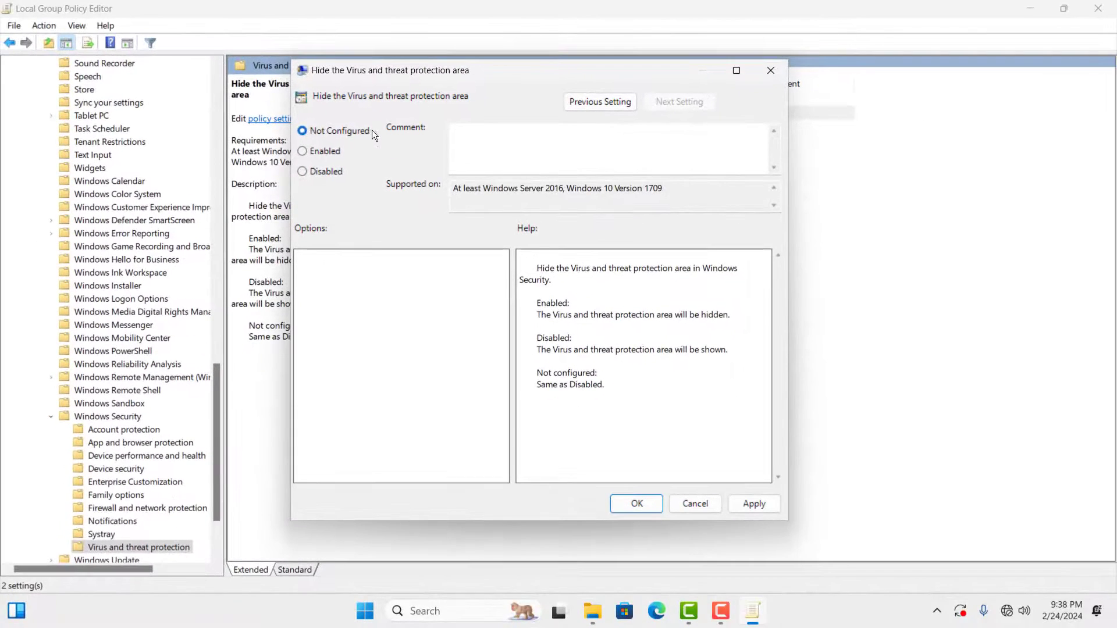
{"action": "left_click", "coordinate": [756, 505]}
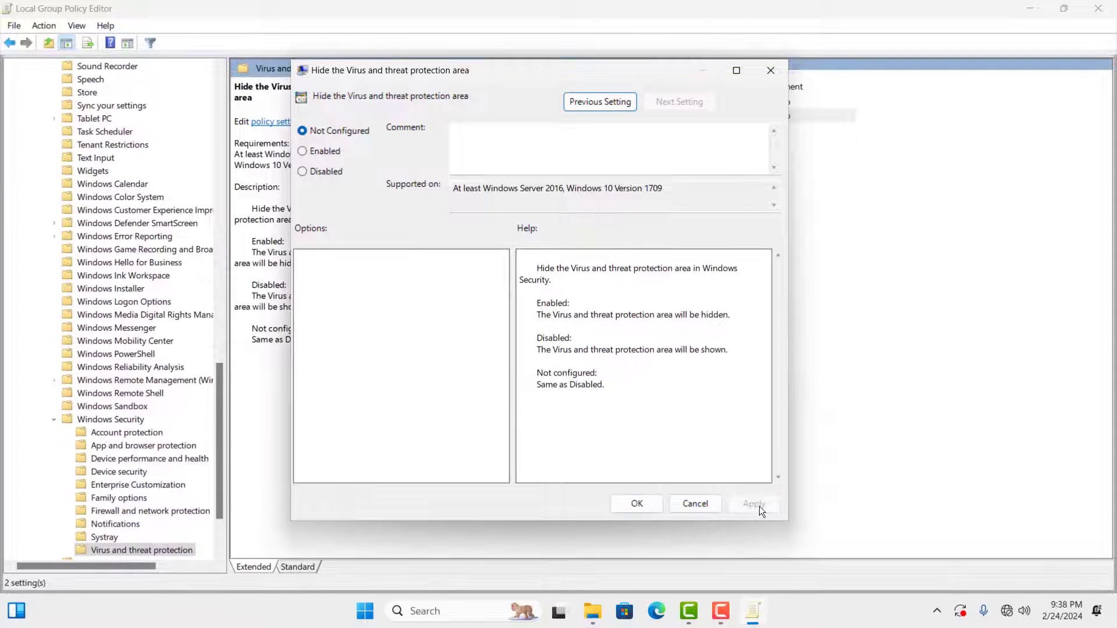
{"action": "left_click", "coordinate": [647, 506]}
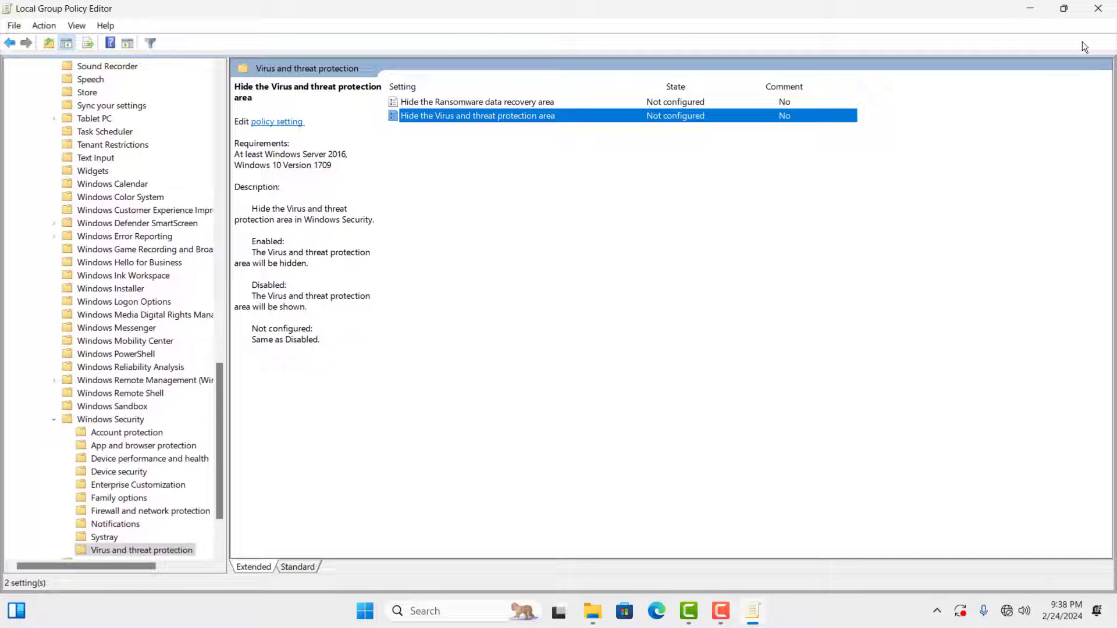
- Close the policy editor and launch Command Prompt as administrator from a CMD search
{"action": "left_click", "coordinate": [1097, 8]}
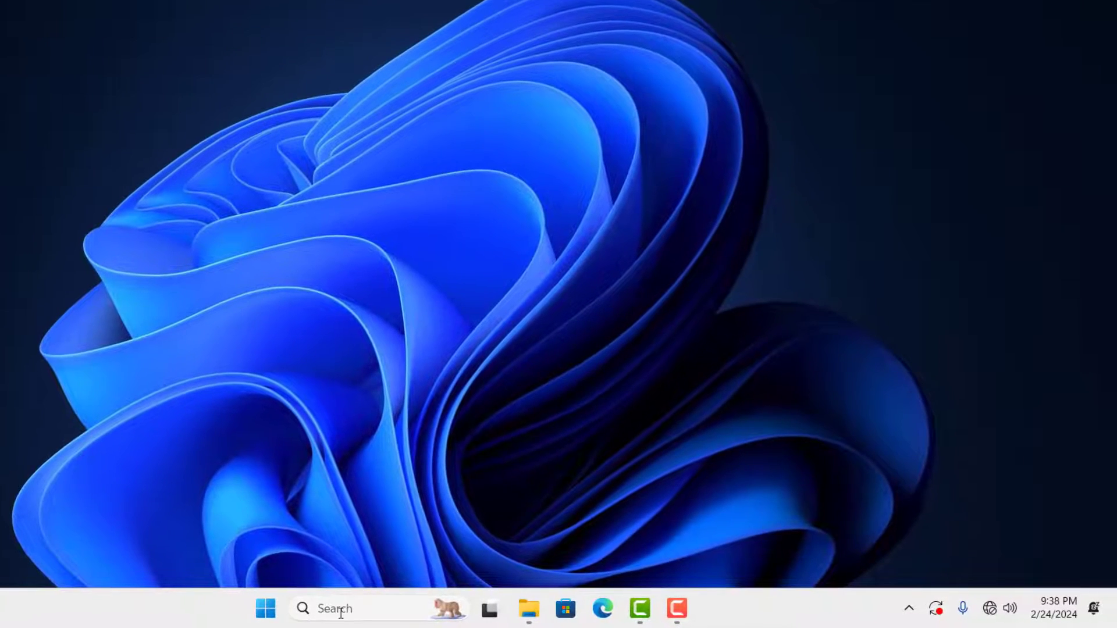
{"action": "left_click", "coordinate": [340, 610]}
{"action": "type", "text": "CM"}
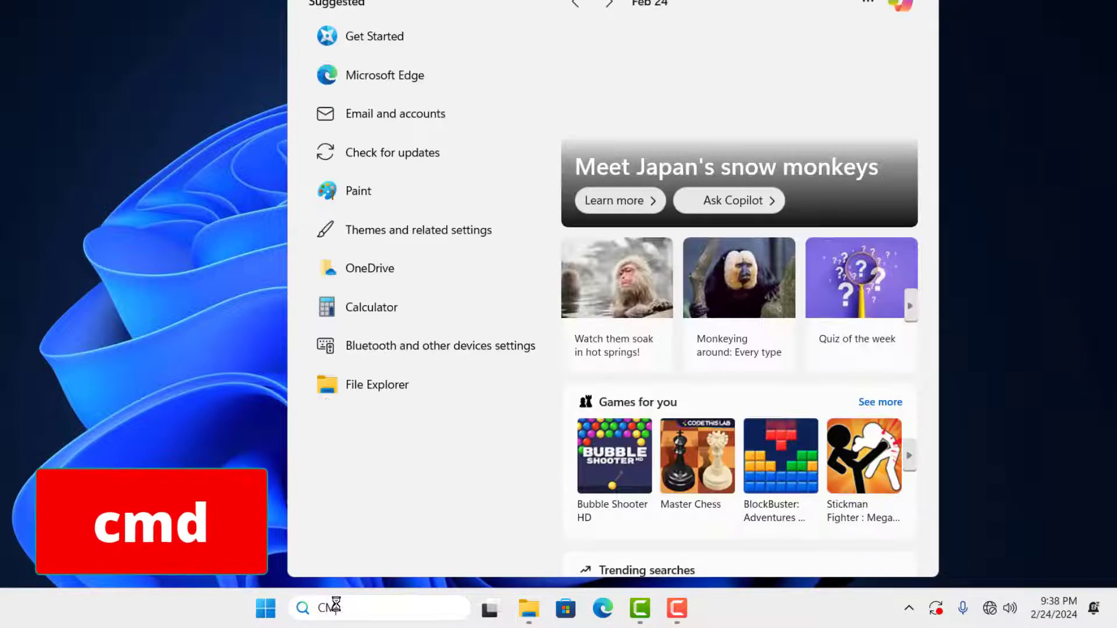
{"action": "type", "text": "D"}
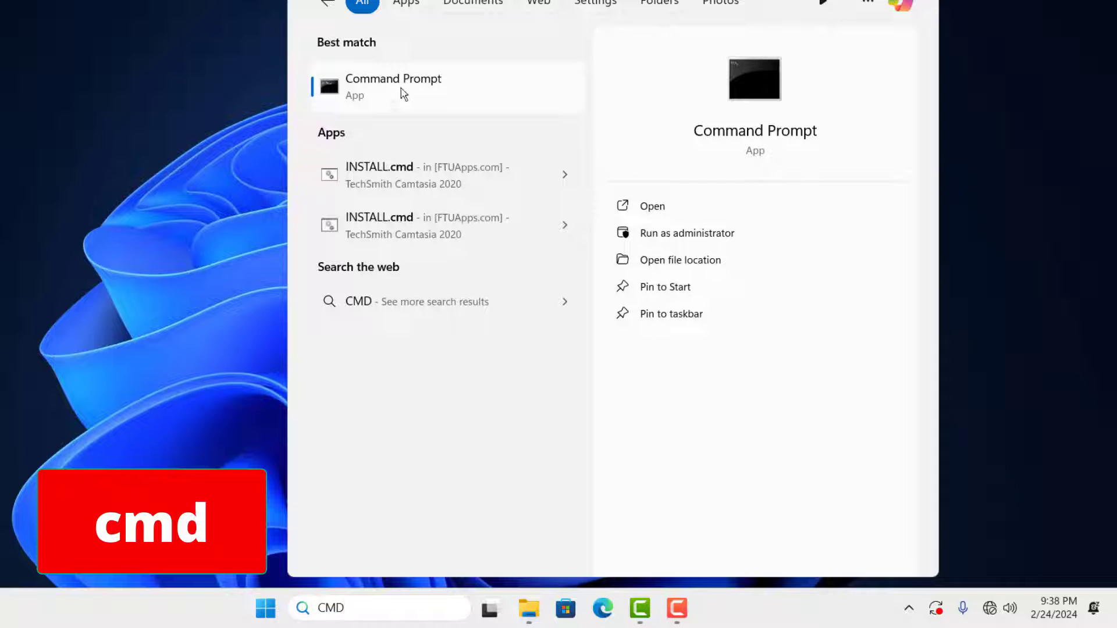
{"action": "right_click", "coordinate": [402, 93]}
{"action": "left_click", "coordinate": [453, 110]}
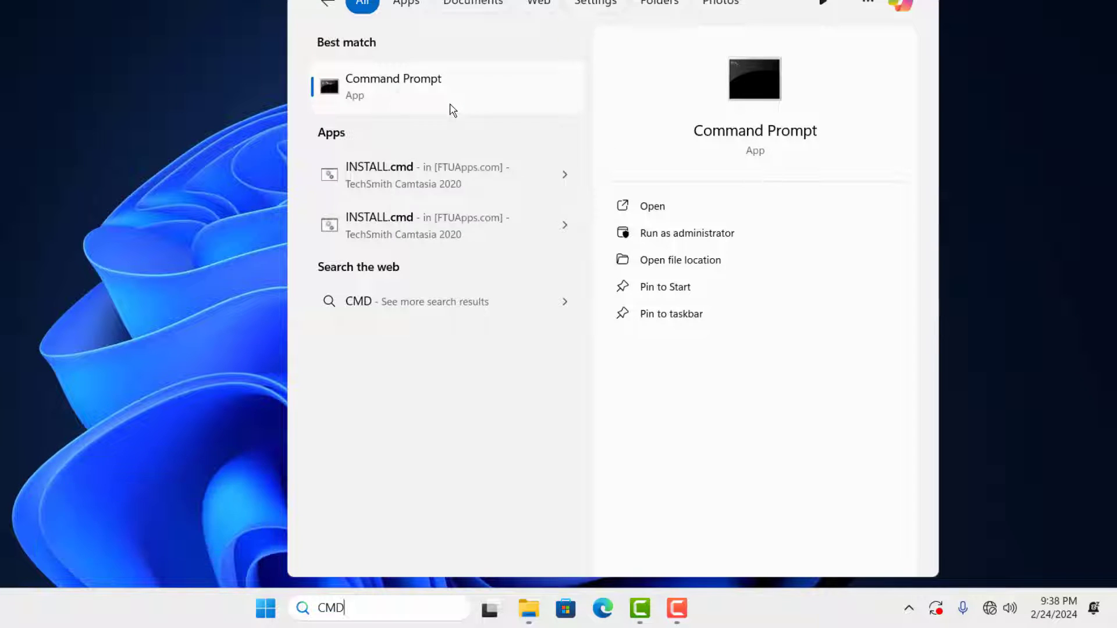
{"action": "key", "text": "alt+y"}
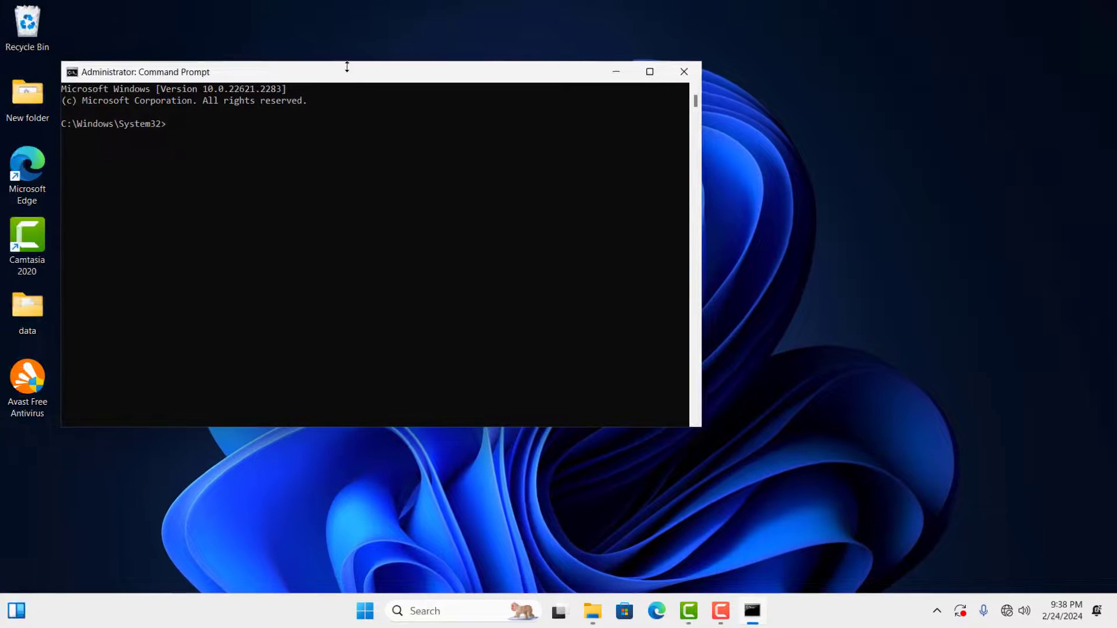
- Run GPUPDATE /FORCE in the maximized console, then close it once the update finishes
{"action": "left_click_drag", "start_coordinate": [347, 67], "coordinate": [501, 96]}
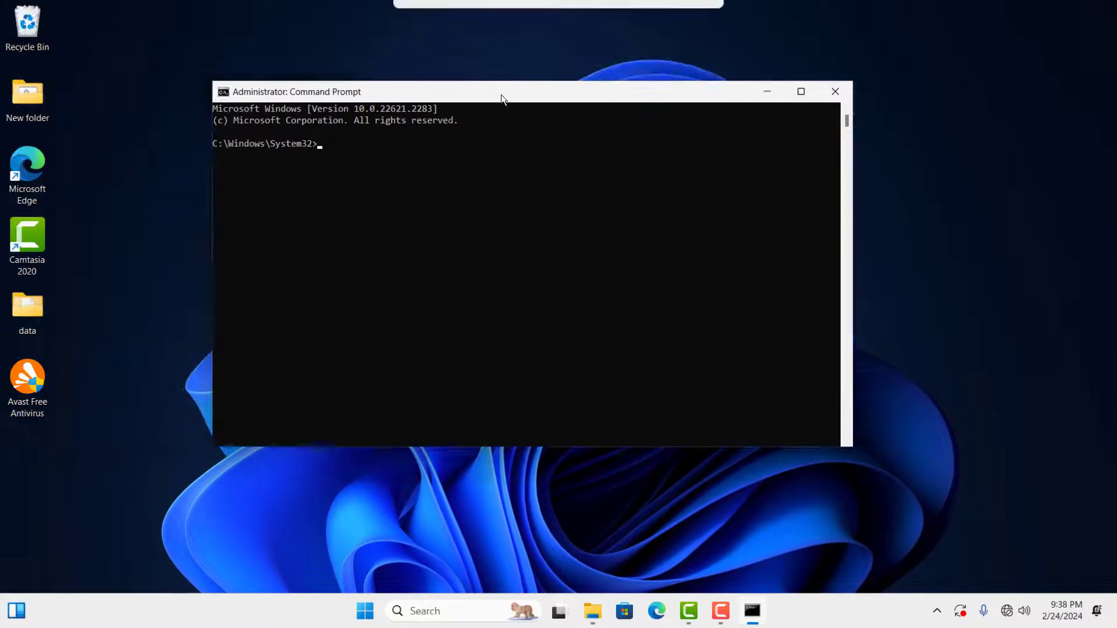
{"action": "left_click", "coordinate": [800, 92]}
{"action": "left_click", "coordinate": [349, 86]}
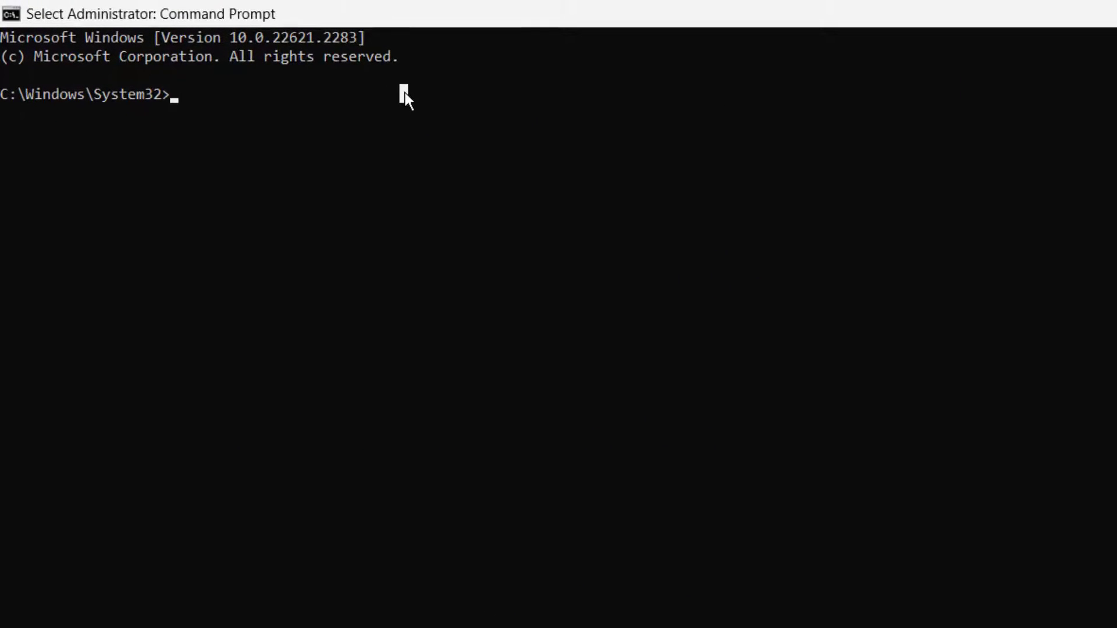
{"action": "type", "text": "GPUPDATE "}
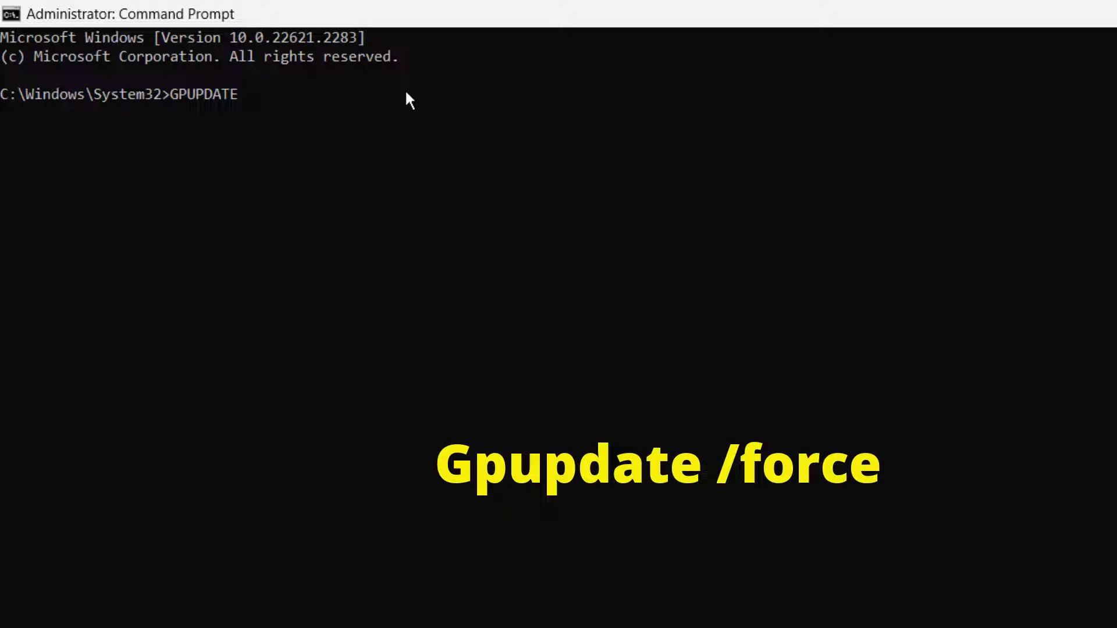
{"action": "type", "text": "/FORCE"}
{"action": "key", "text": "Return"}
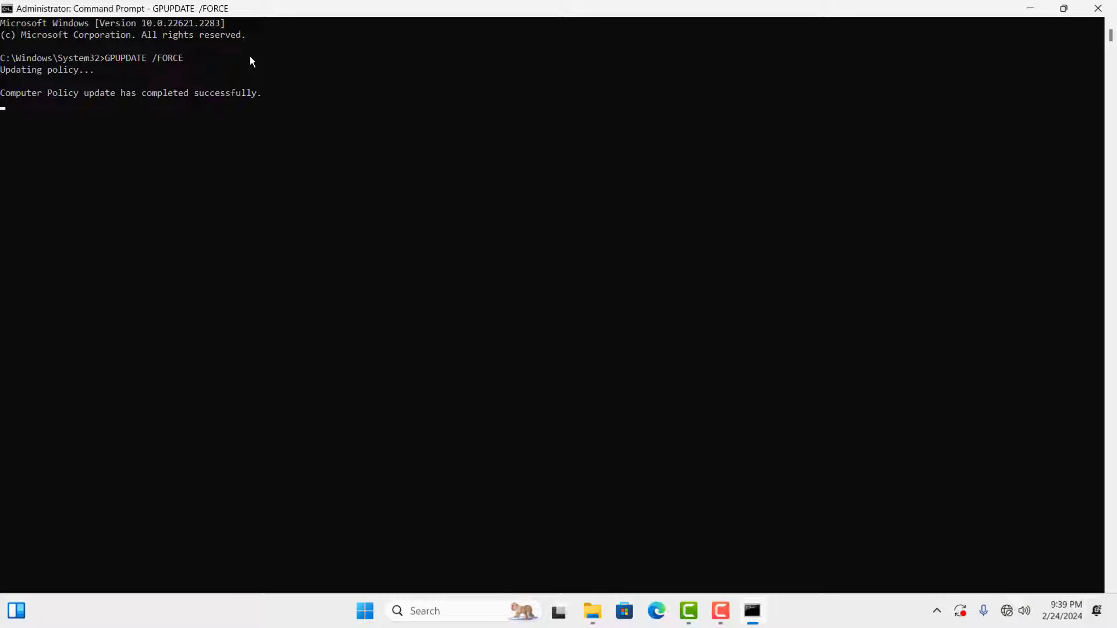
{"action": "left_click", "coordinate": [1098, 8]}
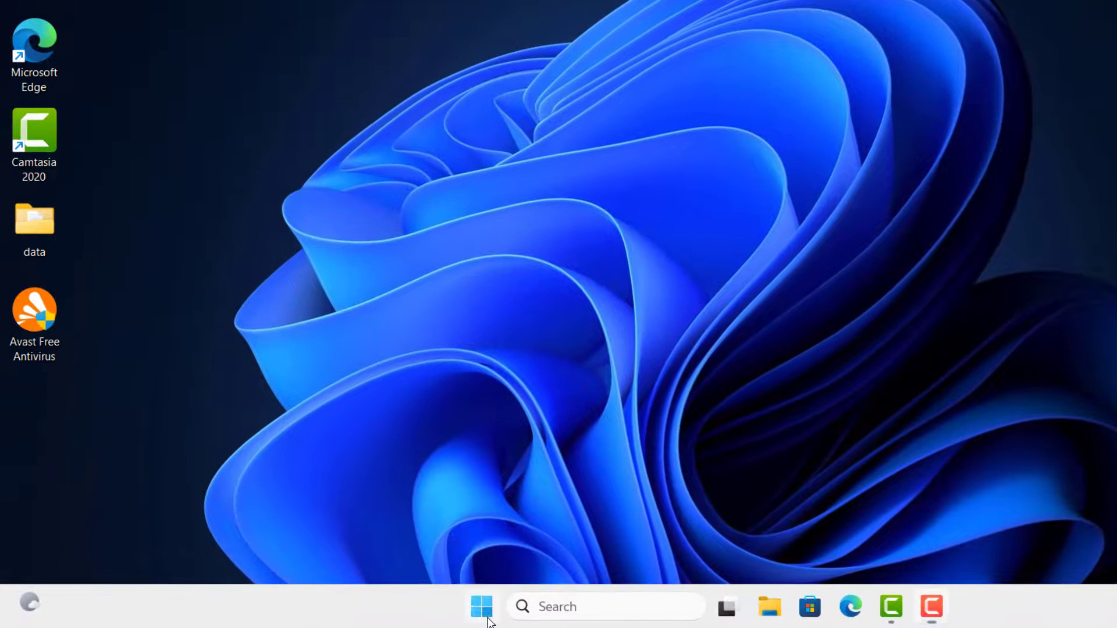
- In Settings > Windows Update, retry the failed Windows Intelligence Update
{"action": "left_click", "coordinate": [406, 614]}
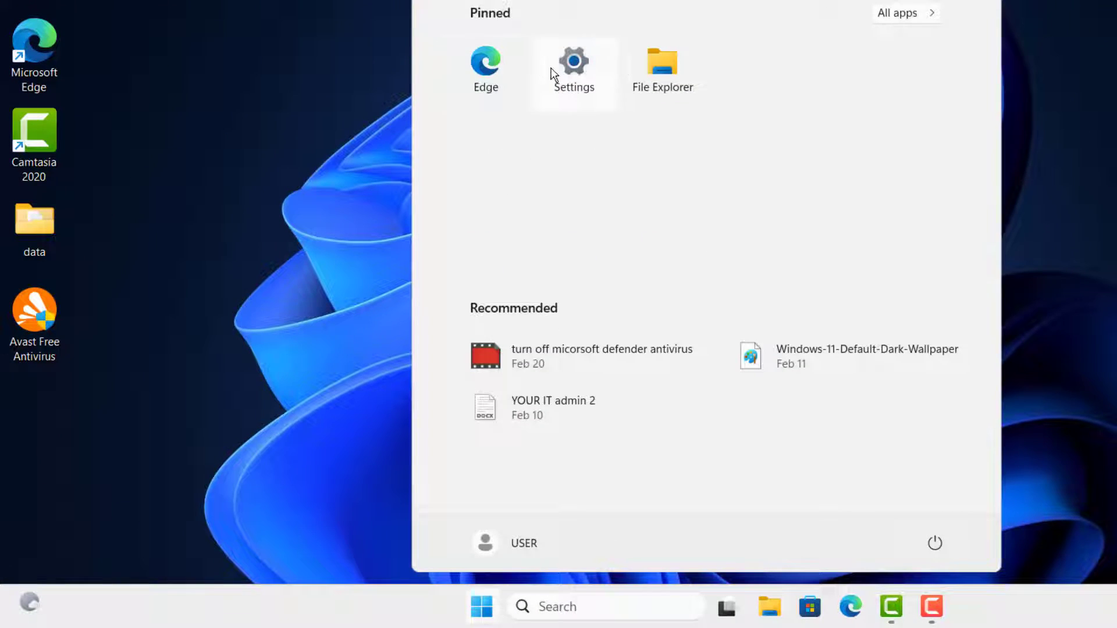
{"action": "left_click", "coordinate": [564, 82]}
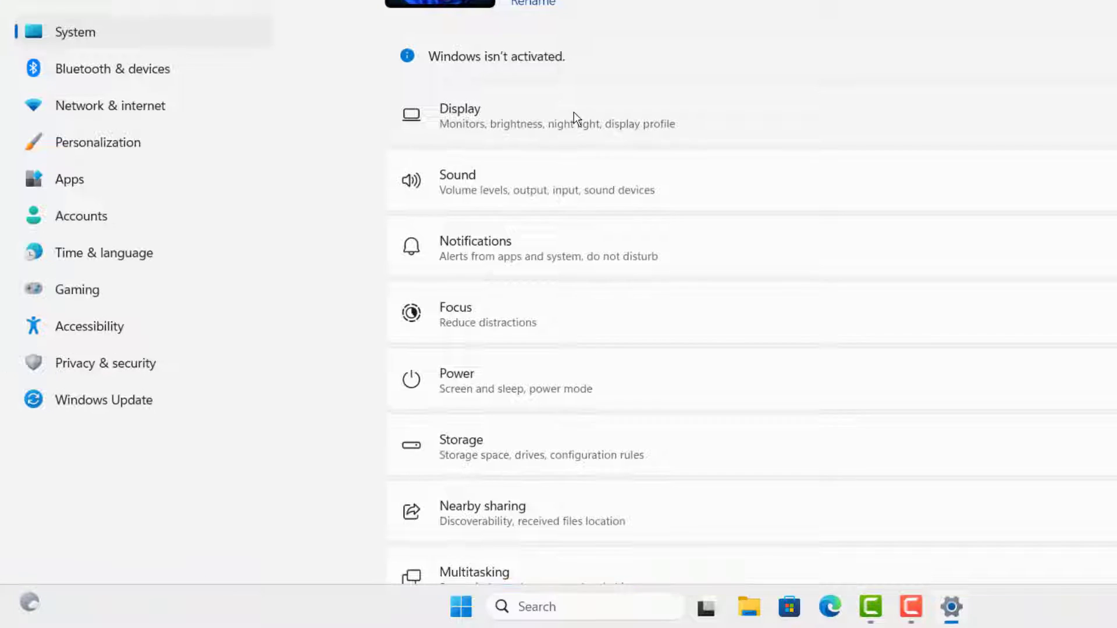
{"action": "left_click", "coordinate": [105, 401]}
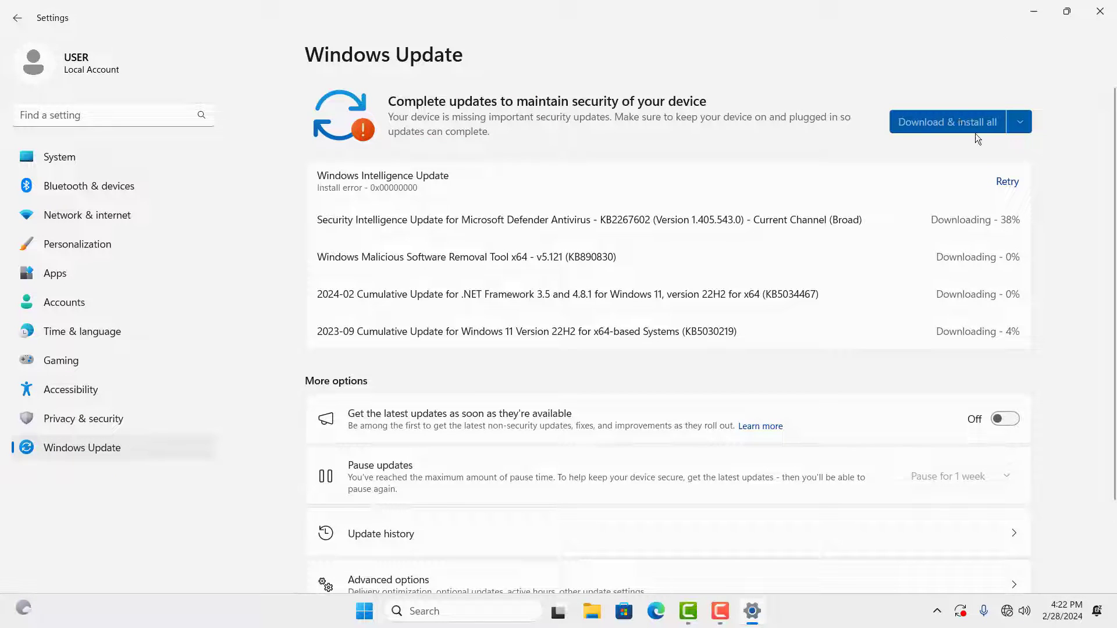
{"action": "left_click", "coordinate": [1008, 182]}
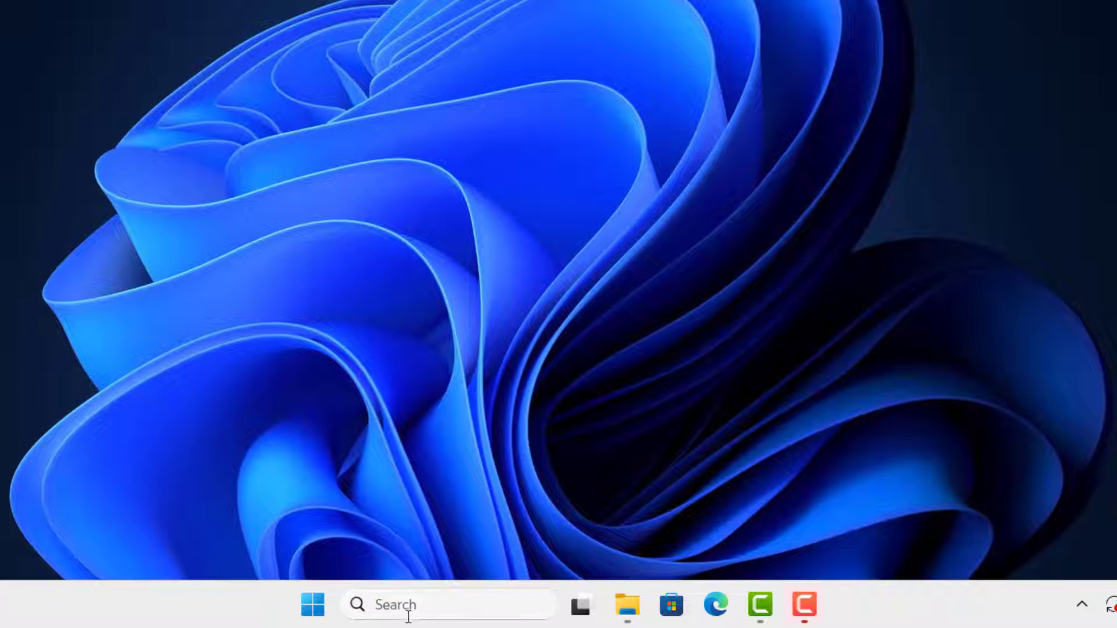
- From the Windows Security app settings page, terminate, repair, then reset the app and confirm
{"action": "left_click", "coordinate": [436, 609]}
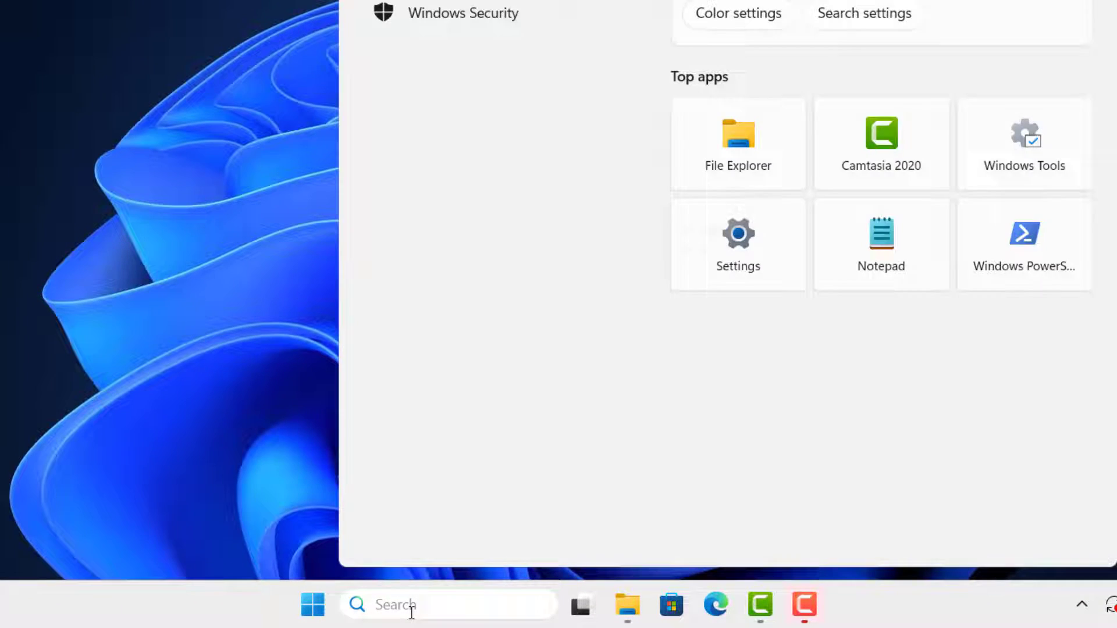
{"action": "type", "text": "windows secur"}
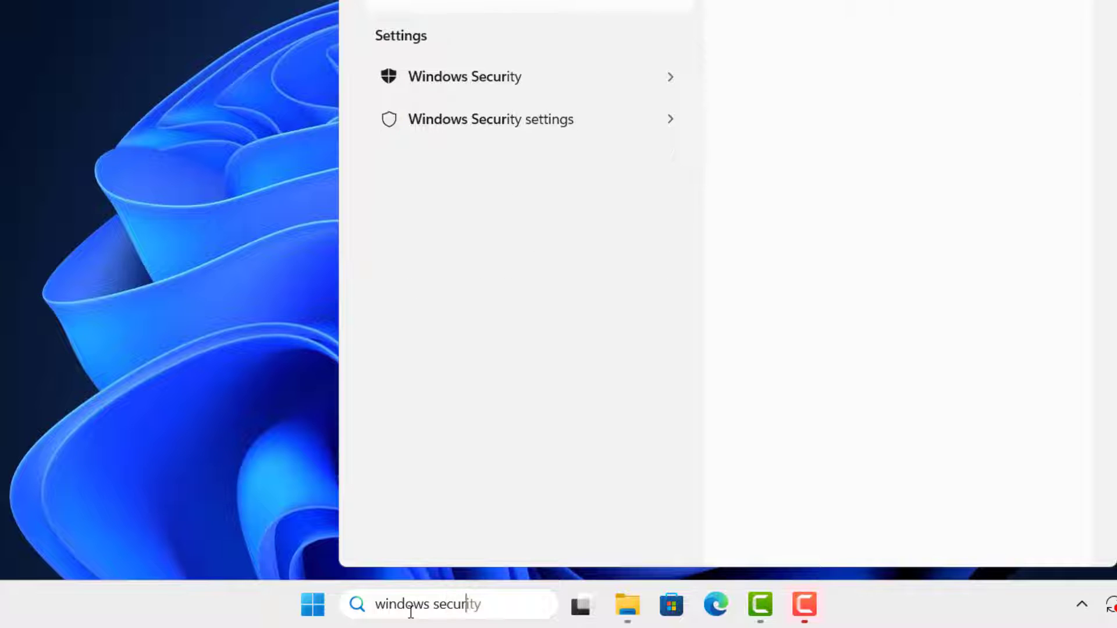
{"action": "type", "text": "ity"}
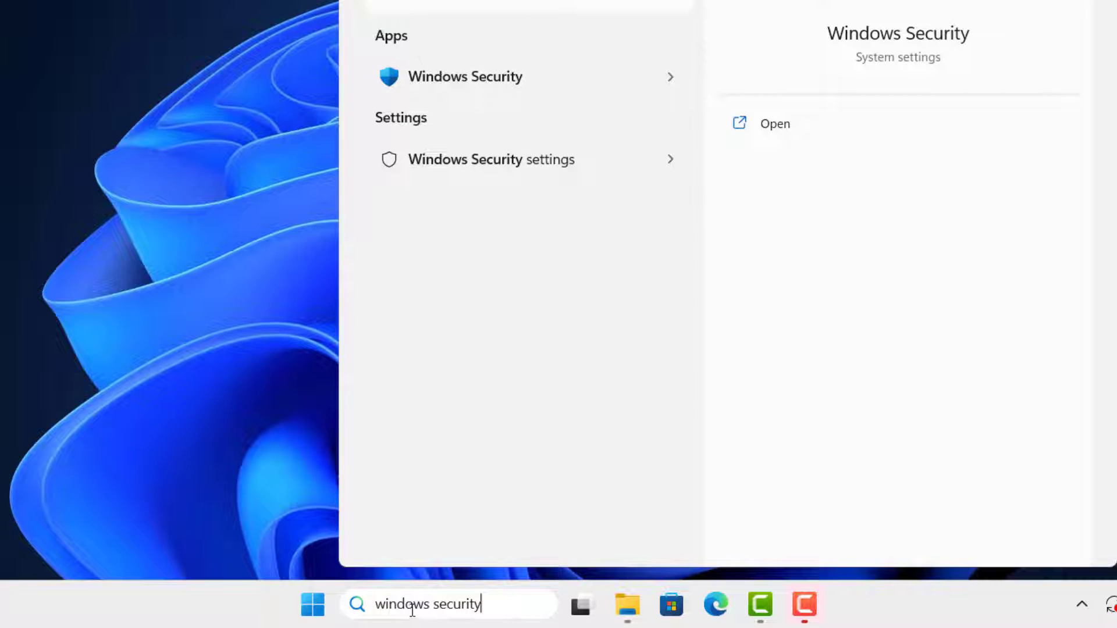
{"action": "right_click", "coordinate": [456, 75]}
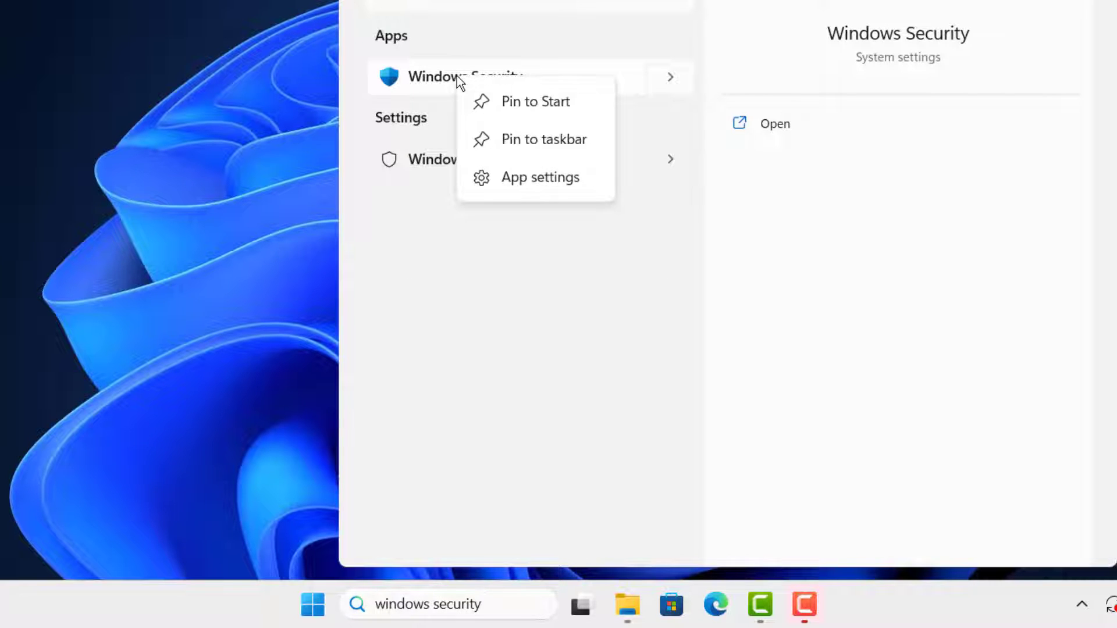
{"action": "left_click", "coordinate": [539, 178]}
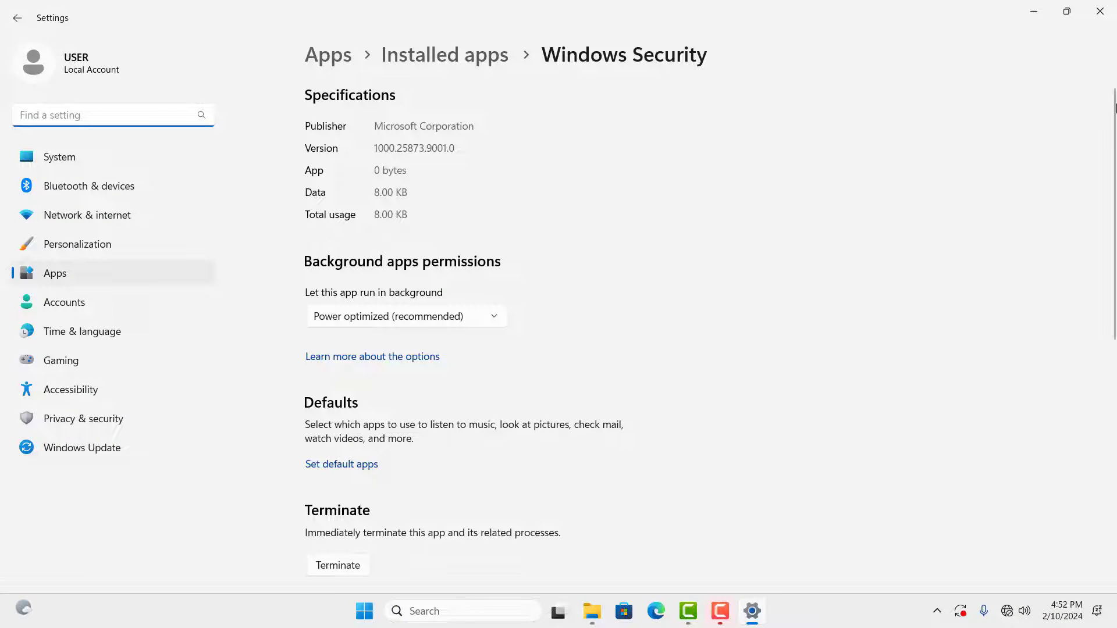
{"action": "scroll", "coordinate": [253, 350], "scroll_direction": "down", "scroll_amount": 5}
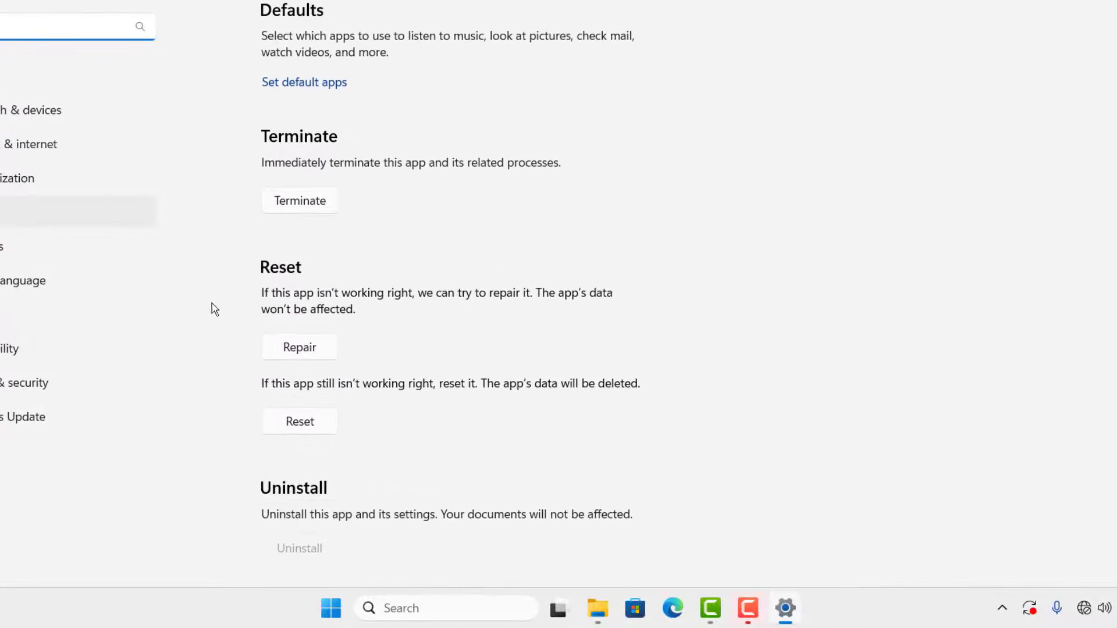
{"action": "left_click", "coordinate": [302, 198]}
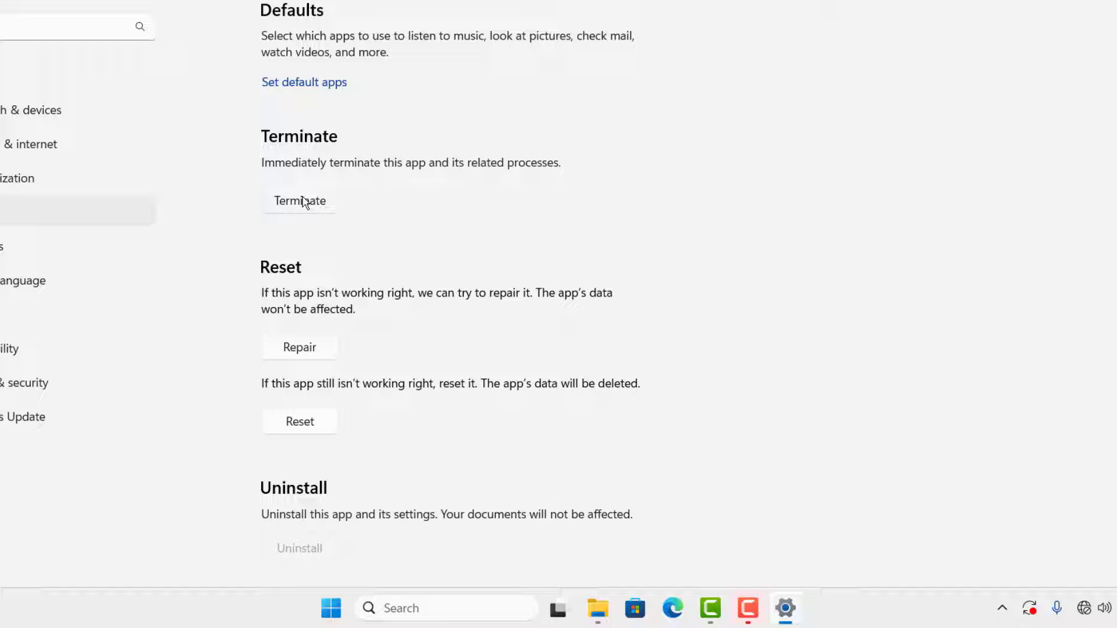
{"action": "left_click", "coordinate": [301, 347]}
{"action": "left_click", "coordinate": [302, 431]}
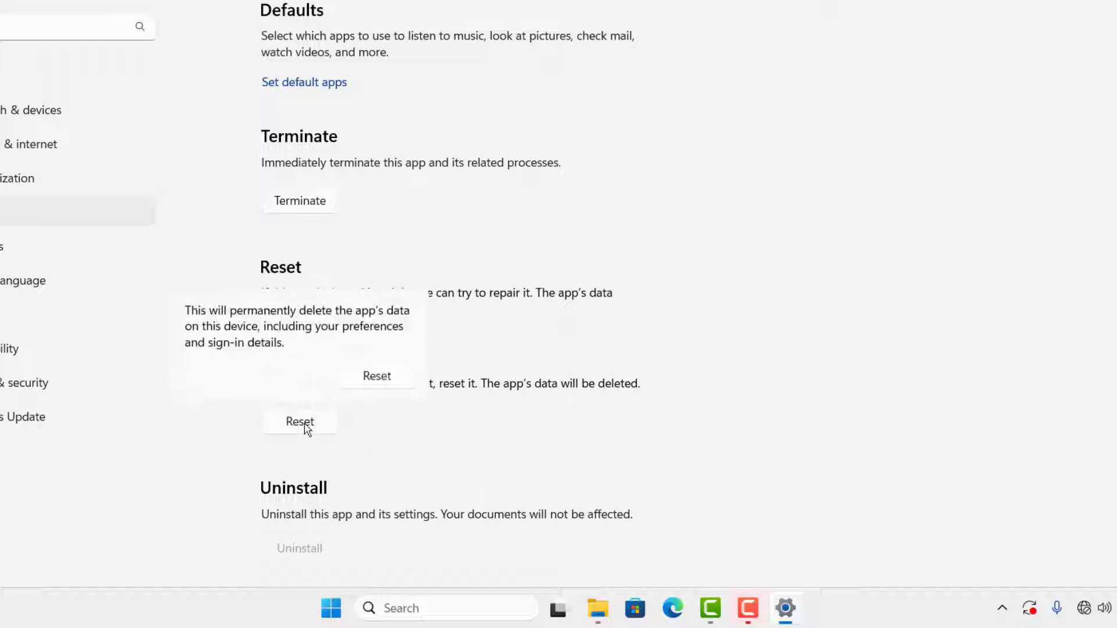
{"action": "left_click", "coordinate": [384, 379]}
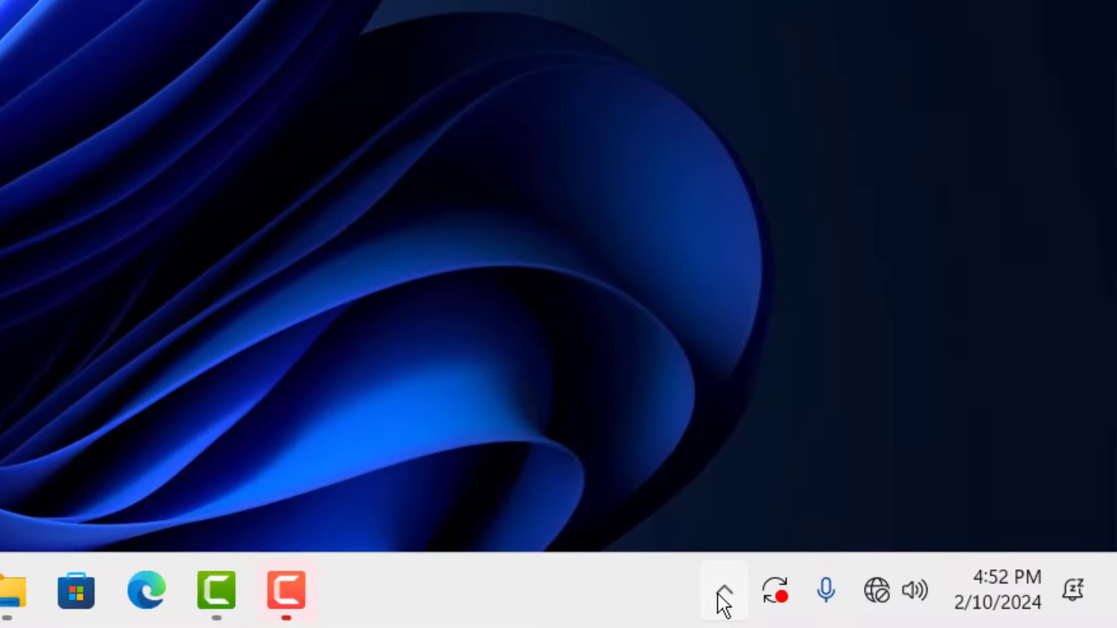
- Open the Avast tray icon's menu to reach Avast shields control
{"action": "left_click", "coordinate": [722, 593]}
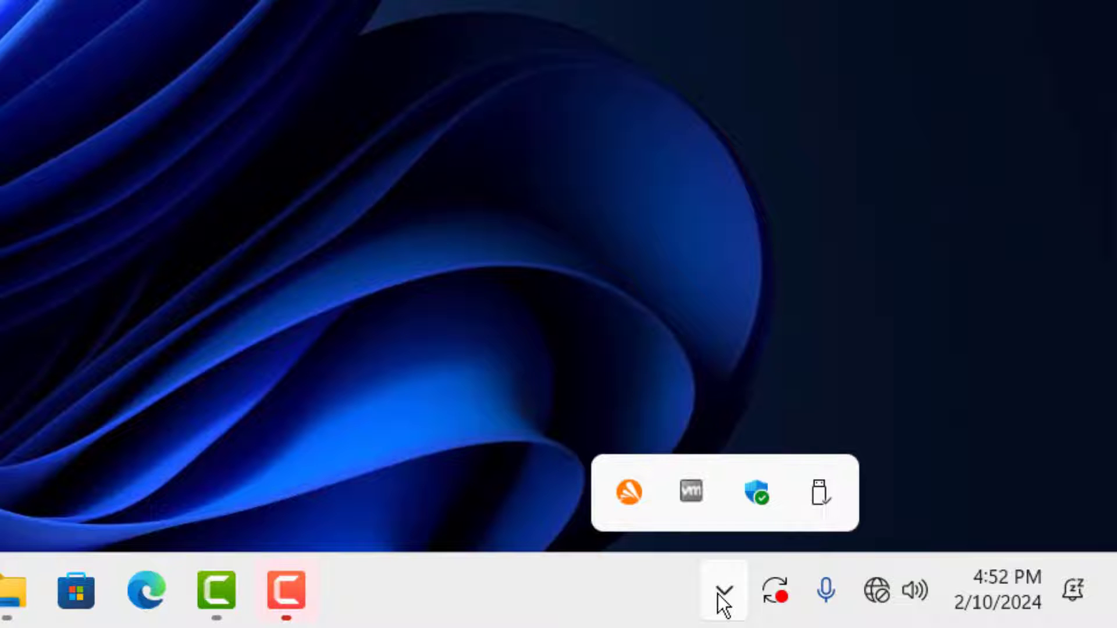
{"action": "right_click", "coordinate": [628, 495]}
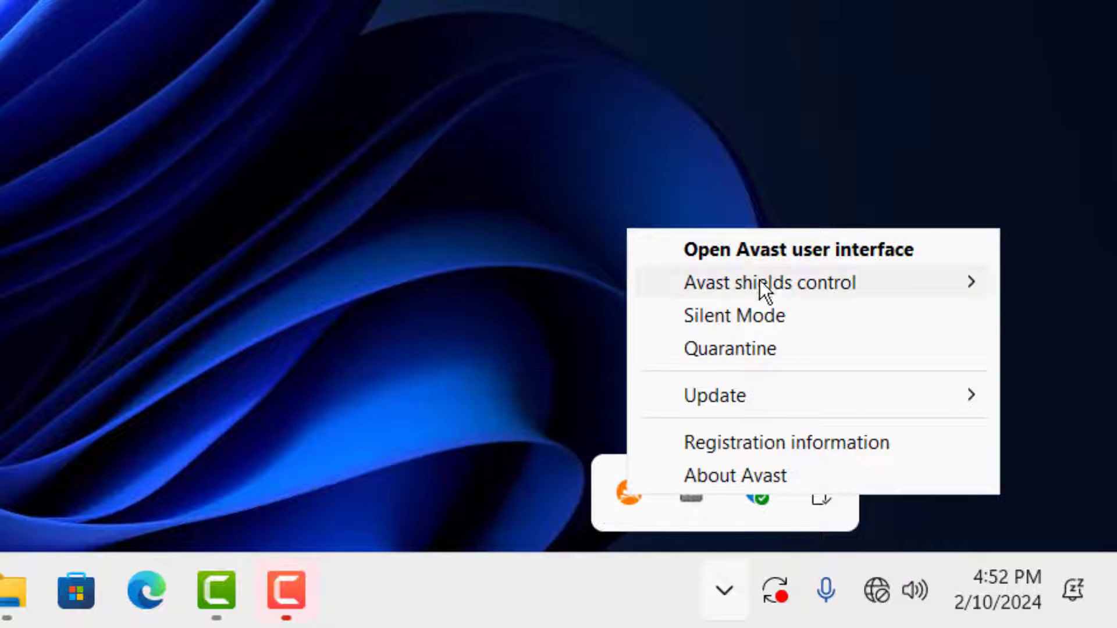
{"action": "mouse_move", "coordinate": [759, 276]}
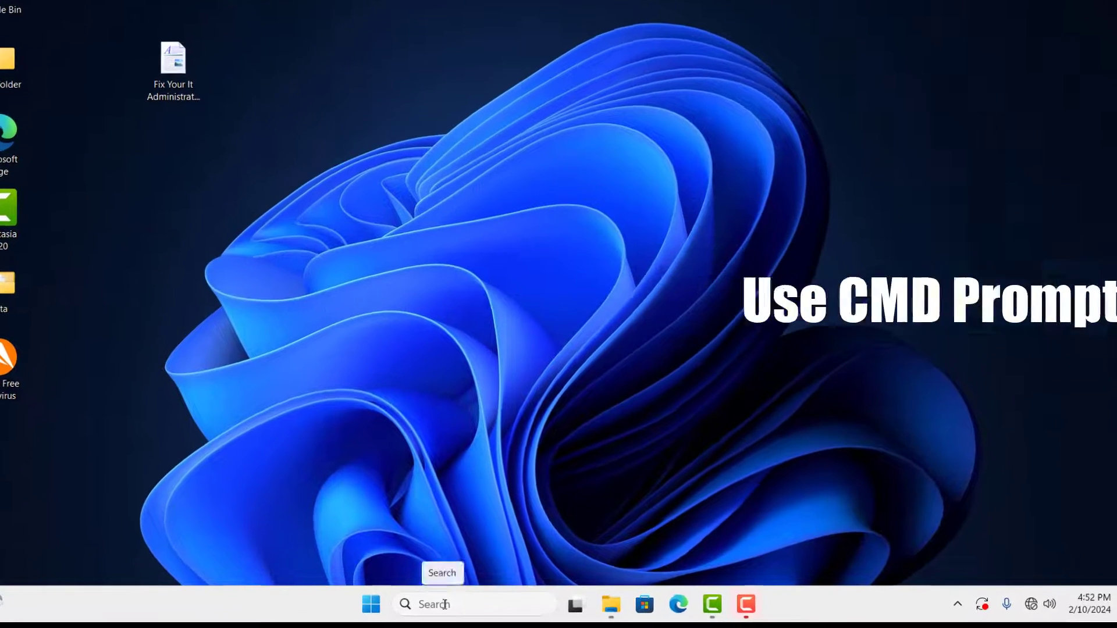
- Launch Command Prompt as administrator and open the desktop document listing the reg delete commands
{"action": "left_click", "coordinate": [450, 611]}
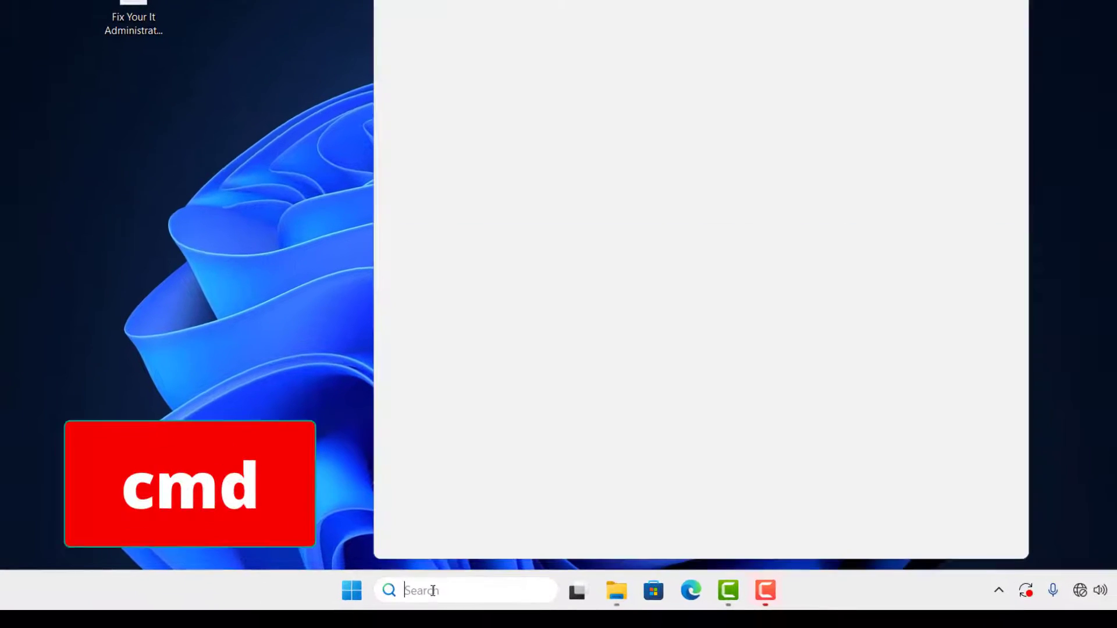
{"action": "type", "text": "cmd"}
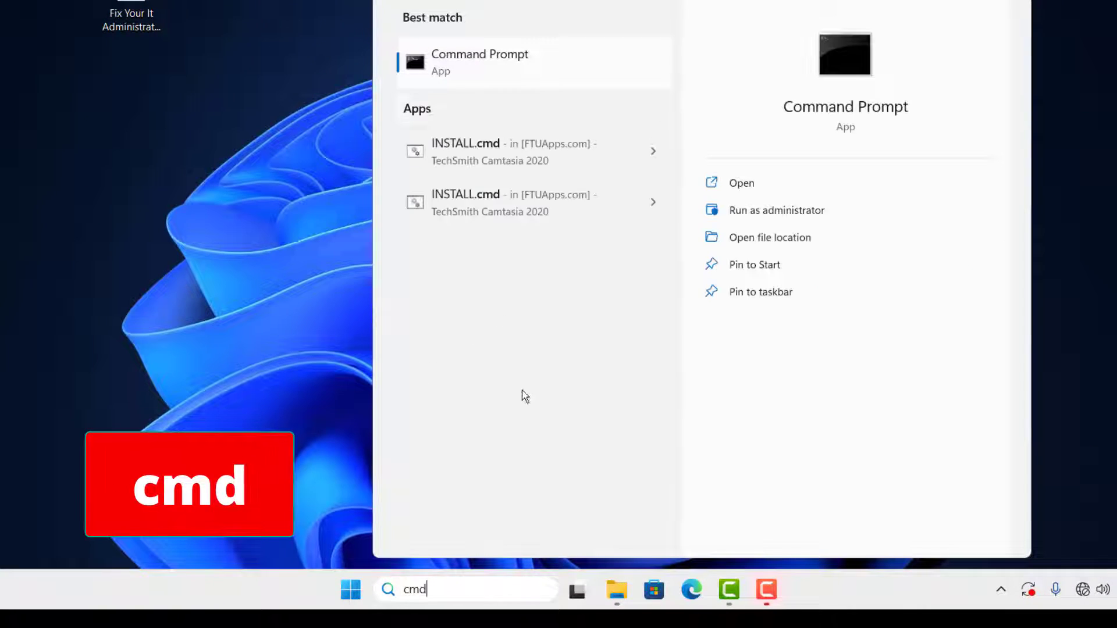
{"action": "left_click", "coordinate": [494, 70]}
{"action": "right_click", "coordinate": [493, 70]}
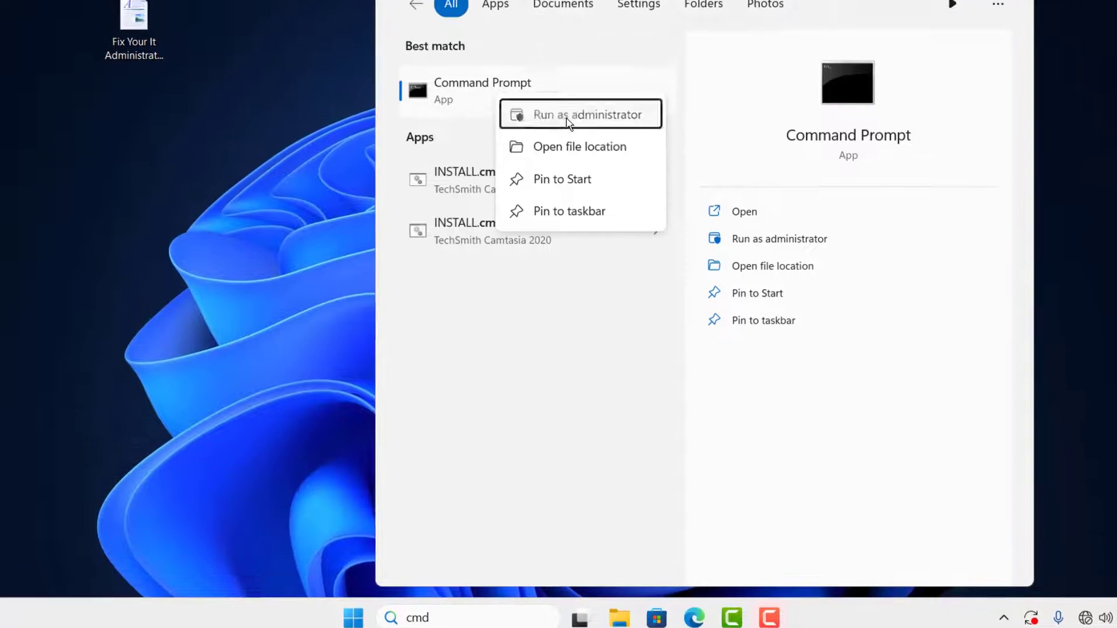
{"action": "left_click", "coordinate": [569, 119]}
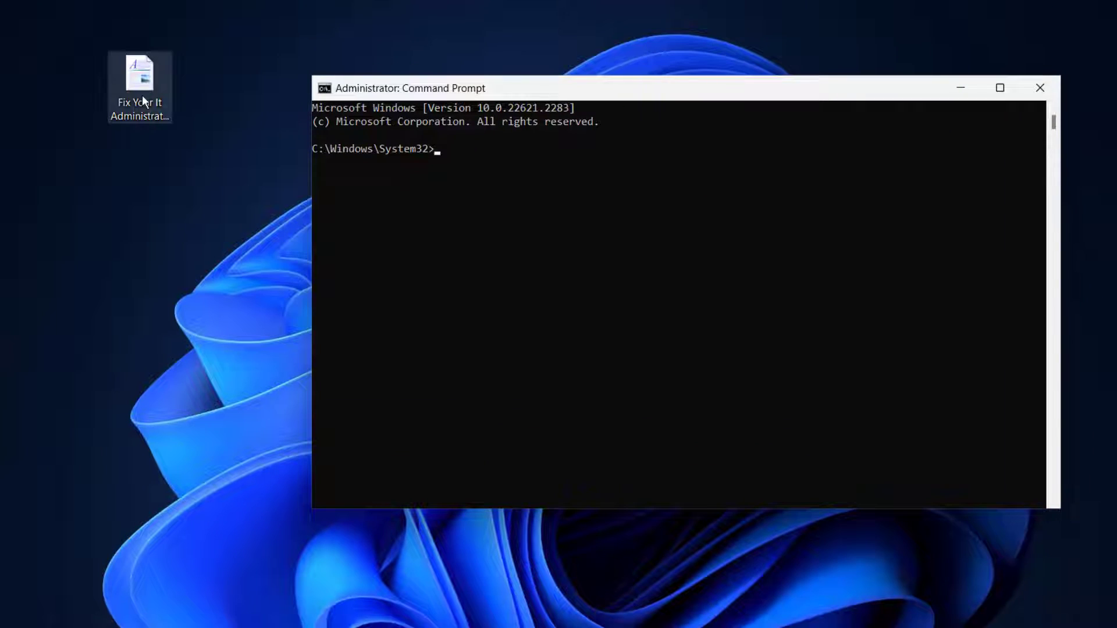
{"action": "double_click", "coordinate": [141, 93]}
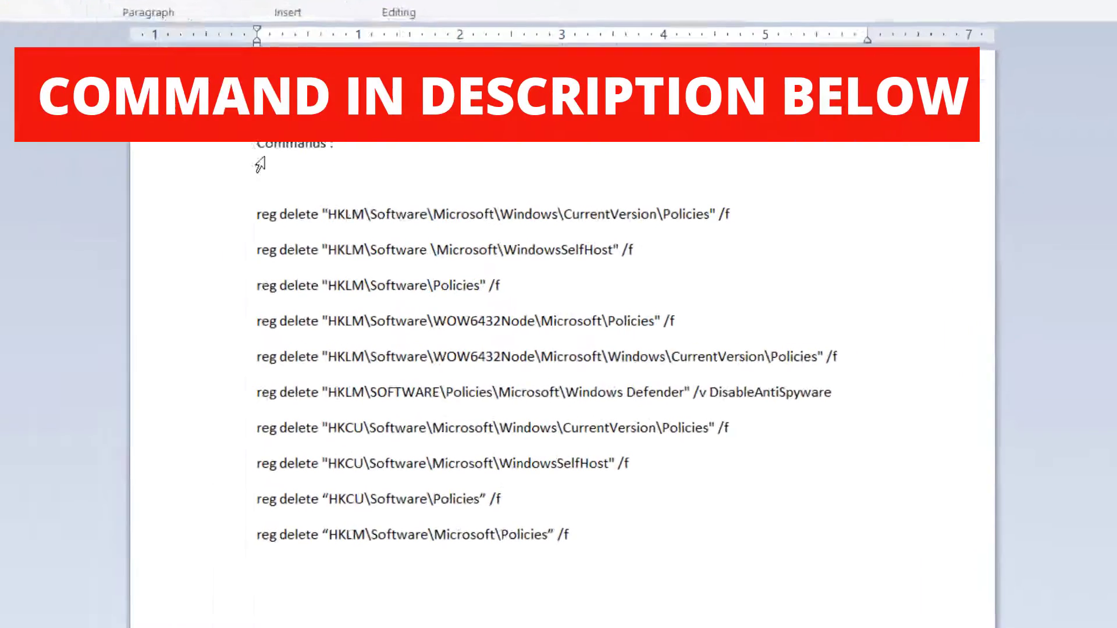
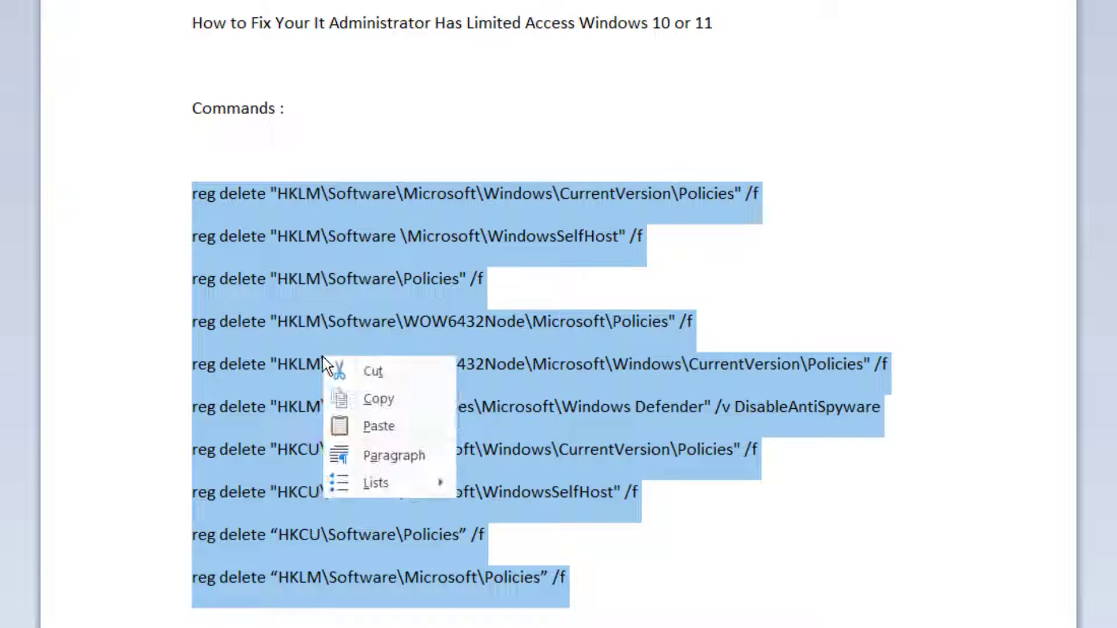
- Copy the selected reg delete commands from WordPad and minimize it to reveal the Administrator Command Prompt
{"action": "left_click", "coordinate": [373, 397]}
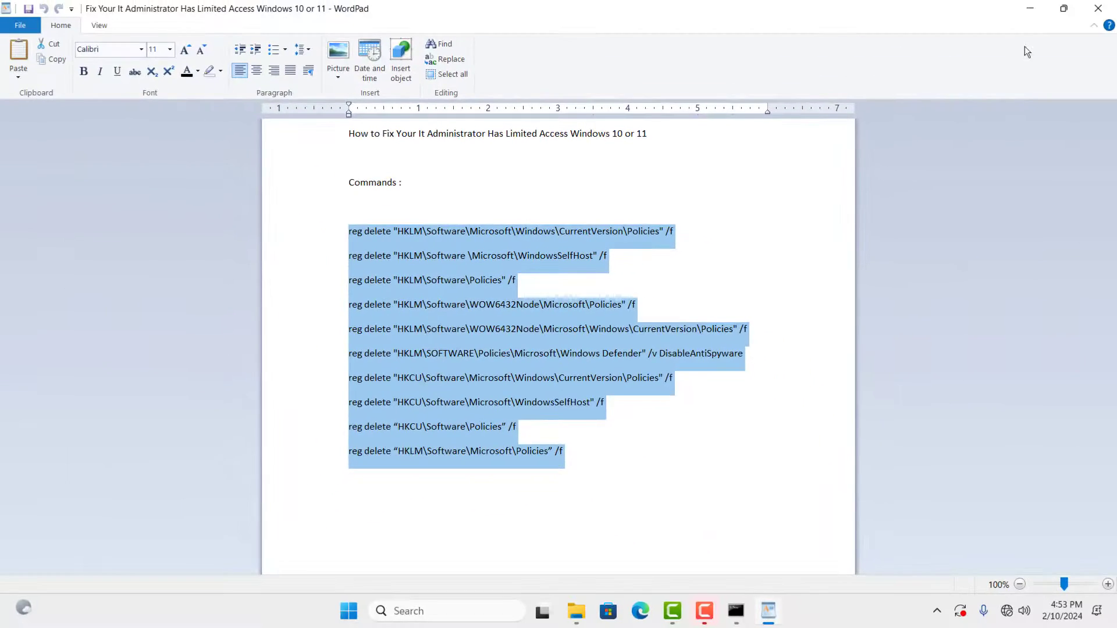
{"action": "left_click", "coordinate": [1027, 9]}
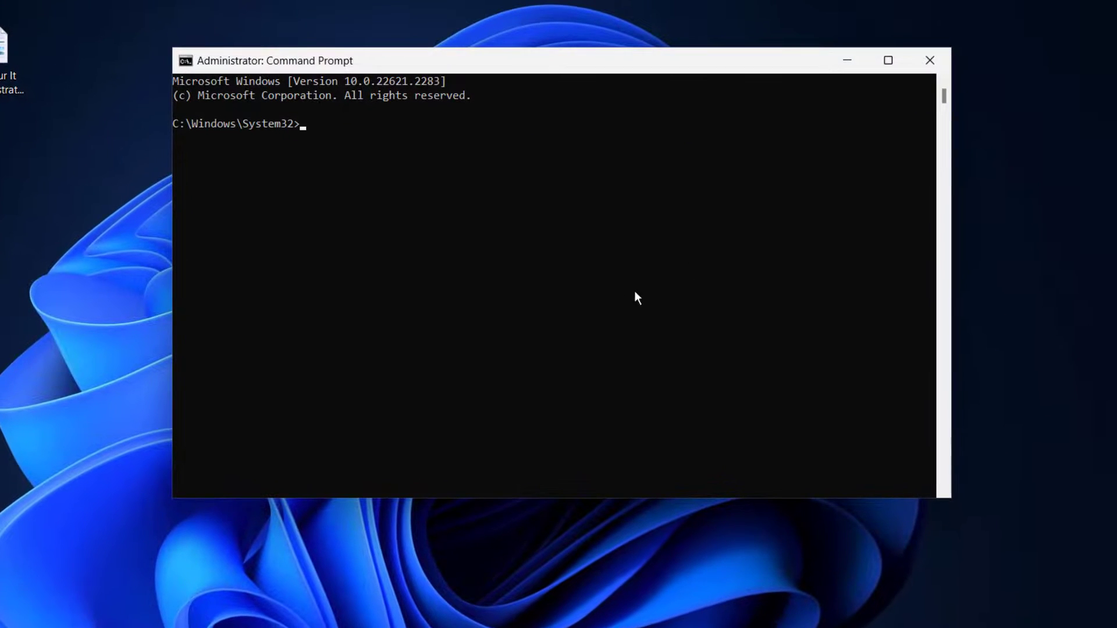
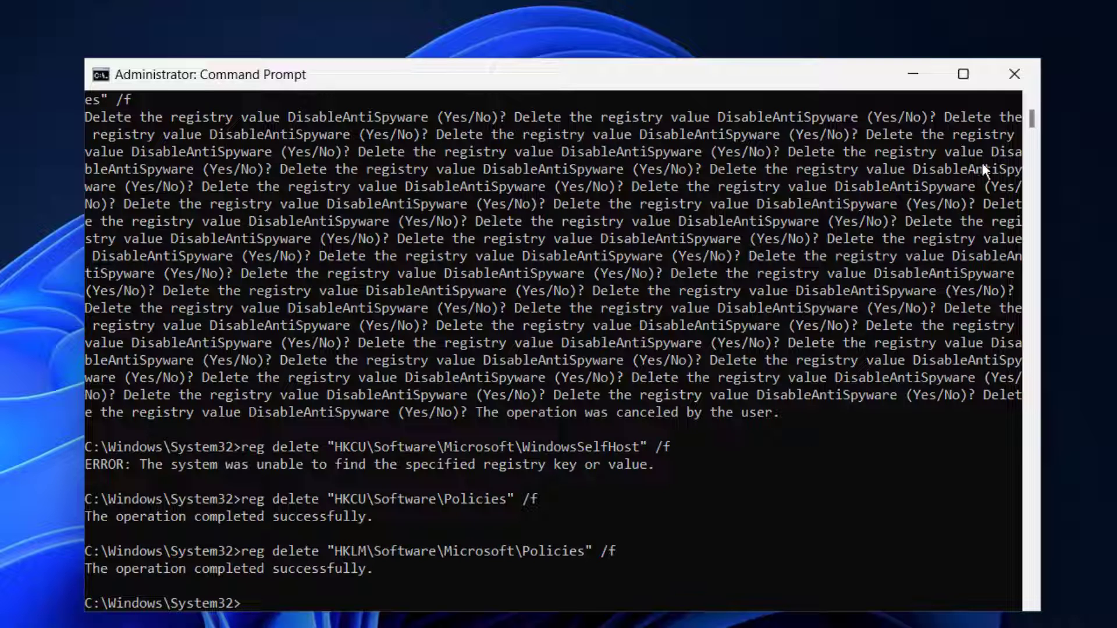
- Close Command Prompt and restart Windows from the Start menu's power options
{"action": "left_click", "coordinate": [1019, 73]}
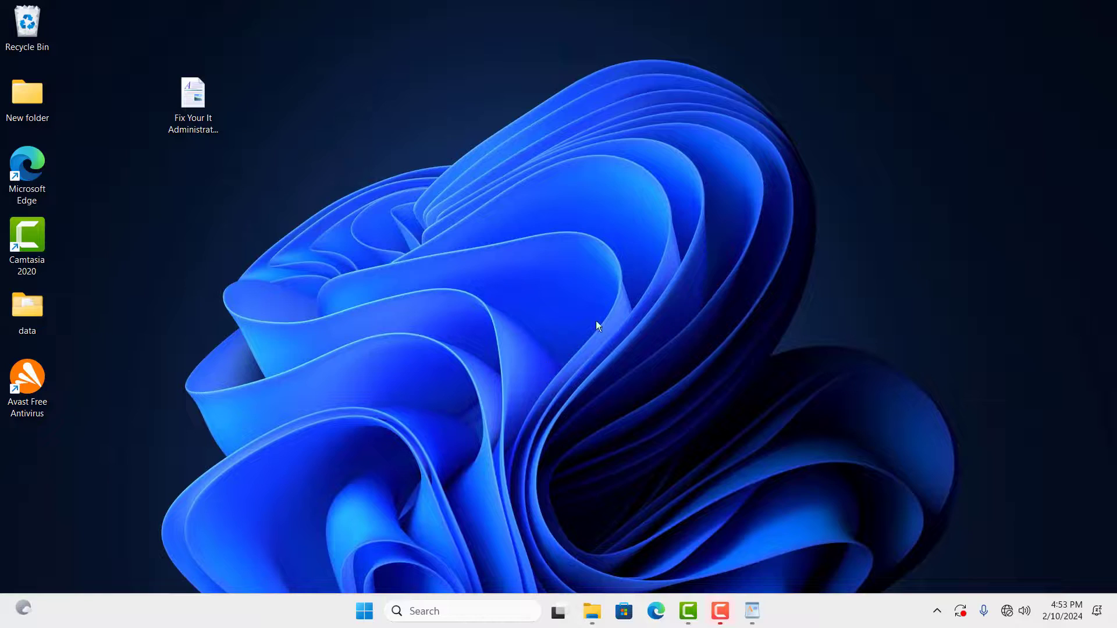
{"action": "left_click", "coordinate": [365, 609]}
{"action": "left_click", "coordinate": [738, 563]}
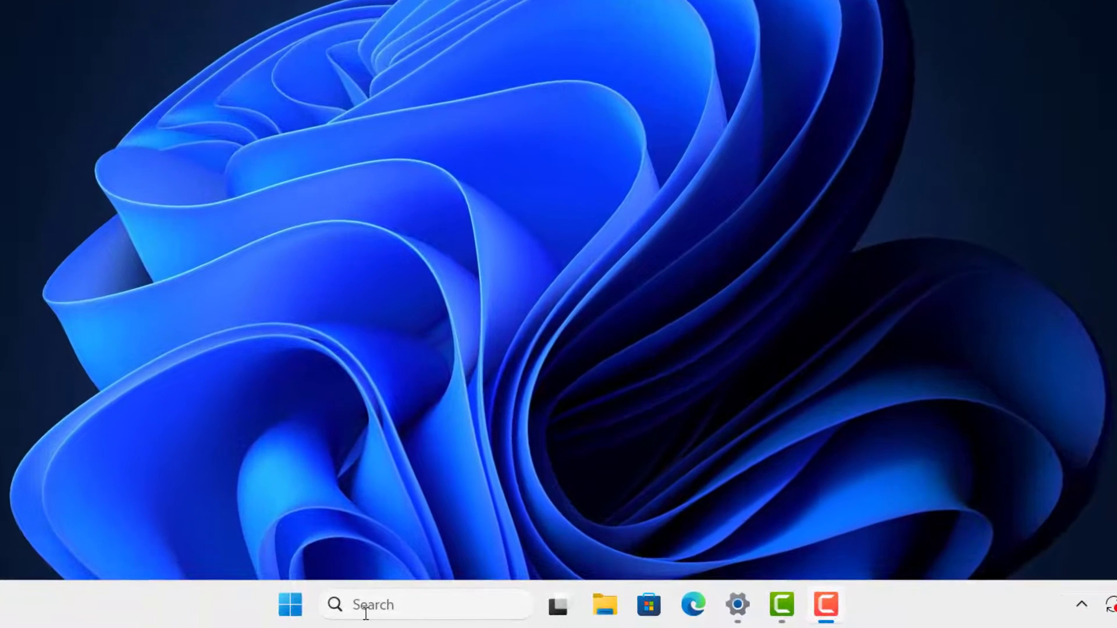
- Search for 'windows security' and launch the Windows Security app
{"action": "left_click", "coordinate": [424, 613]}
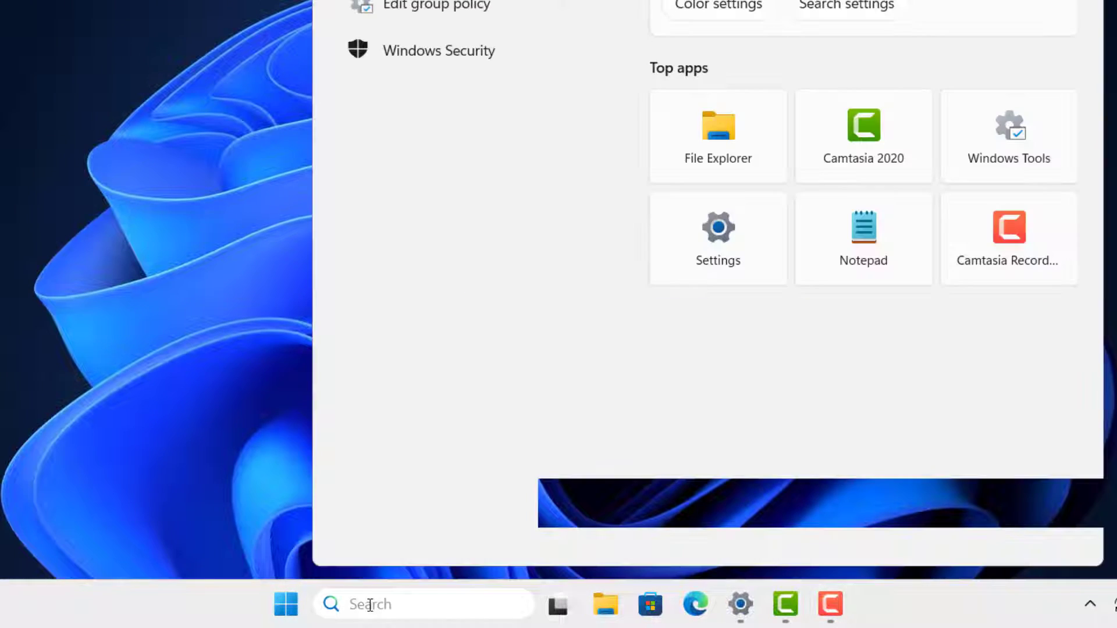
{"action": "type", "text": "windows security"}
{"action": "left_click", "coordinate": [441, 74]}
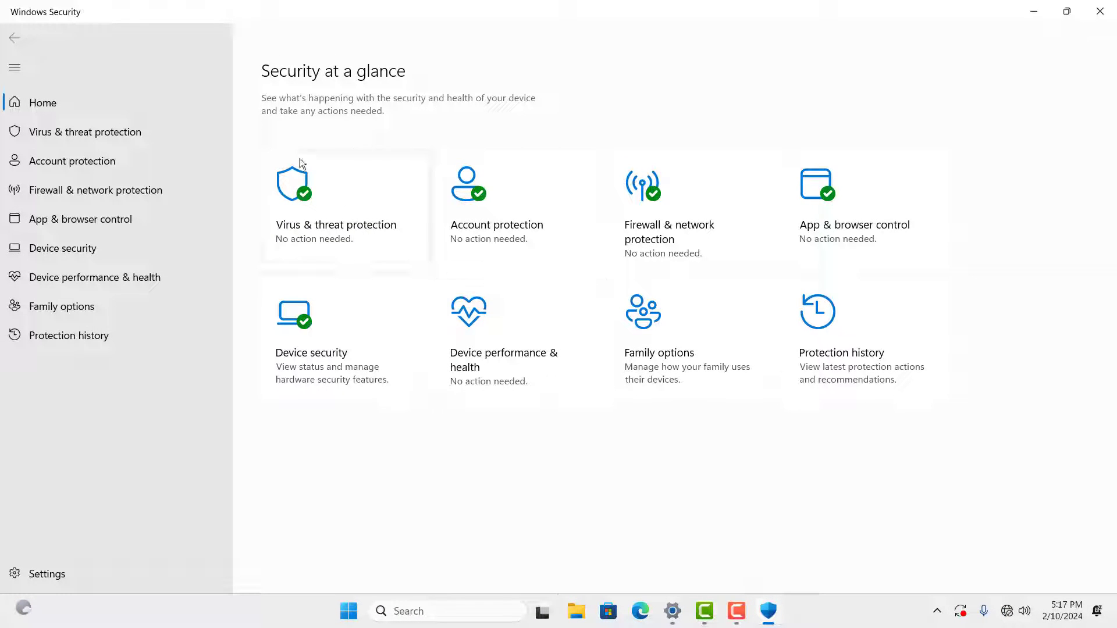
- Open Virus & threat protection settings and confirm Real-time protection is editable, declining the UAC prompt to leave it On
{"action": "left_click", "coordinate": [331, 213]}
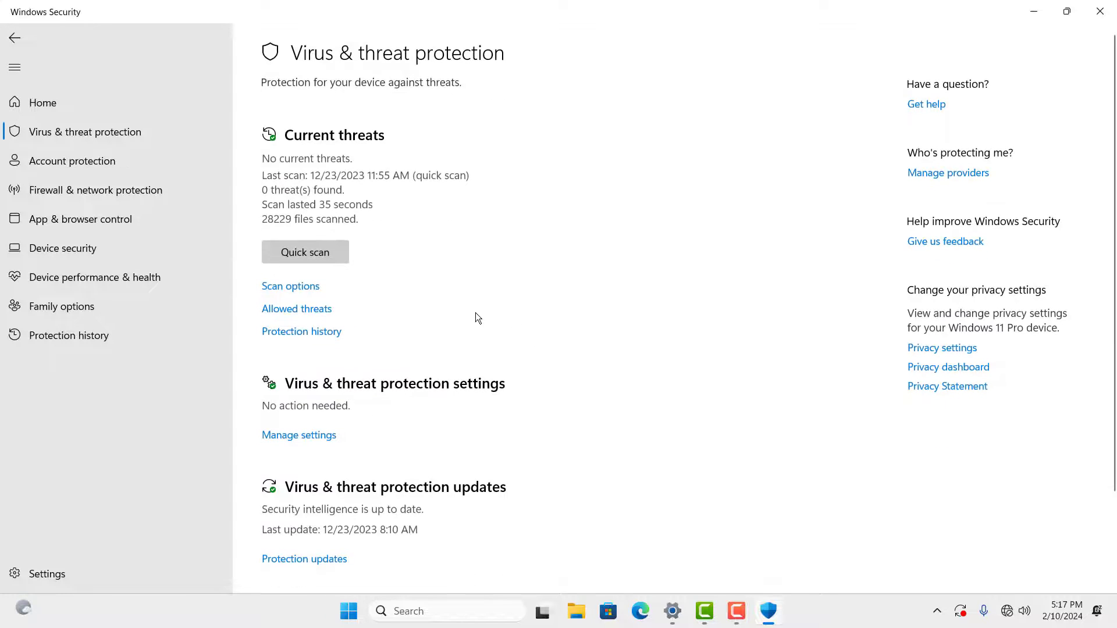
{"action": "left_click", "coordinate": [299, 437]}
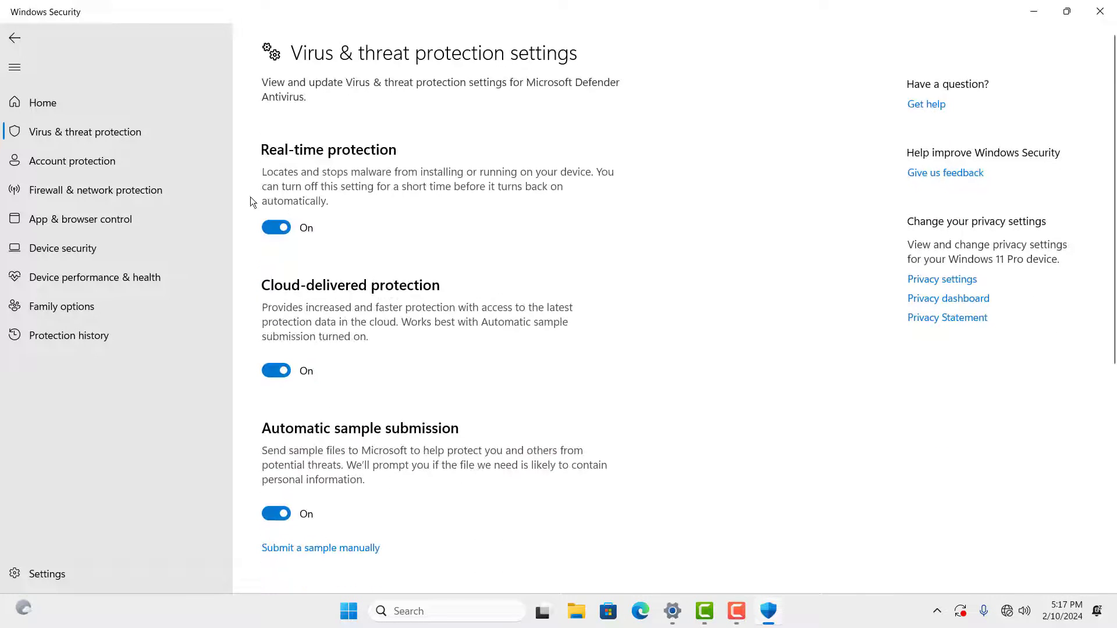
{"action": "left_click", "coordinate": [278, 227]}
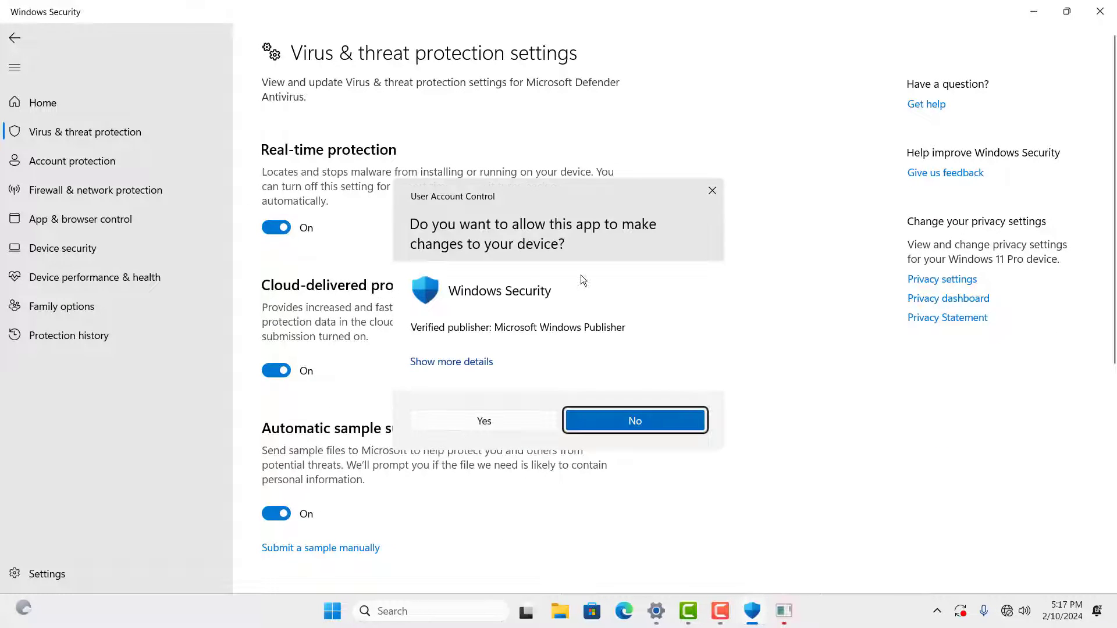
{"action": "left_click", "coordinate": [576, 426]}
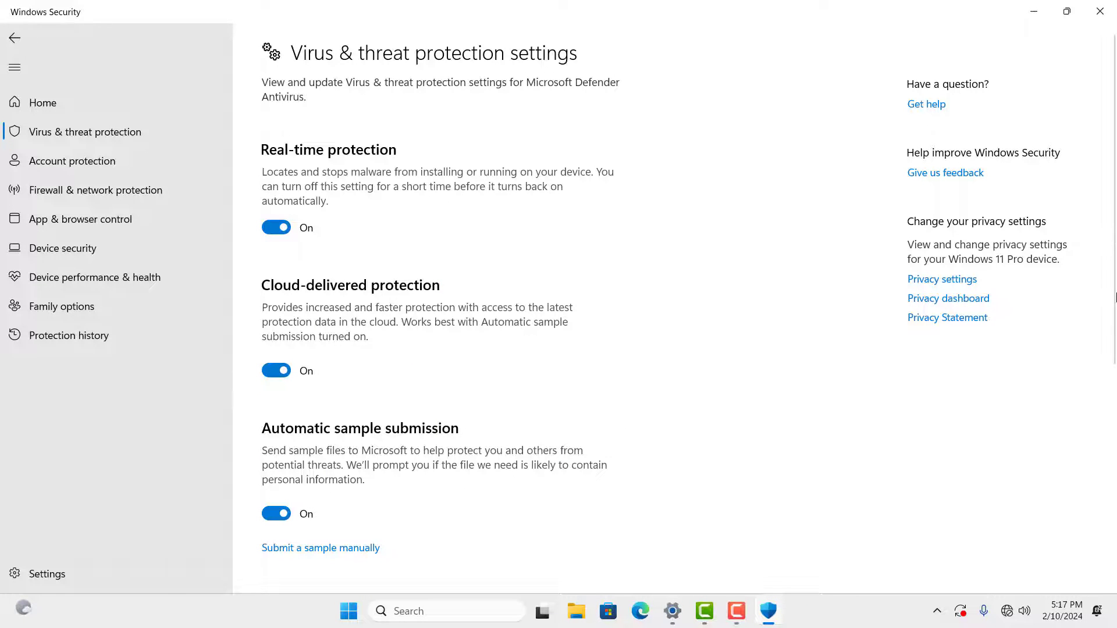
{"action": "scroll", "coordinate": [1078, 163], "scroll_direction": "down", "scroll_amount": 3}
{"action": "scroll", "coordinate": [1078, 163], "scroll_direction": "up", "scroll_amount": 3}
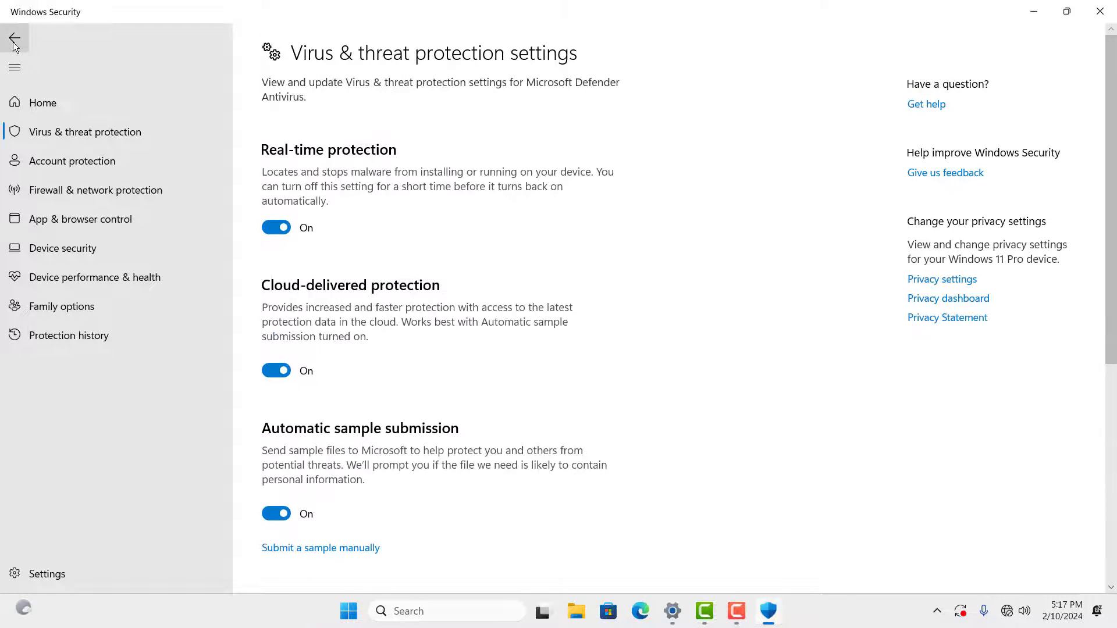